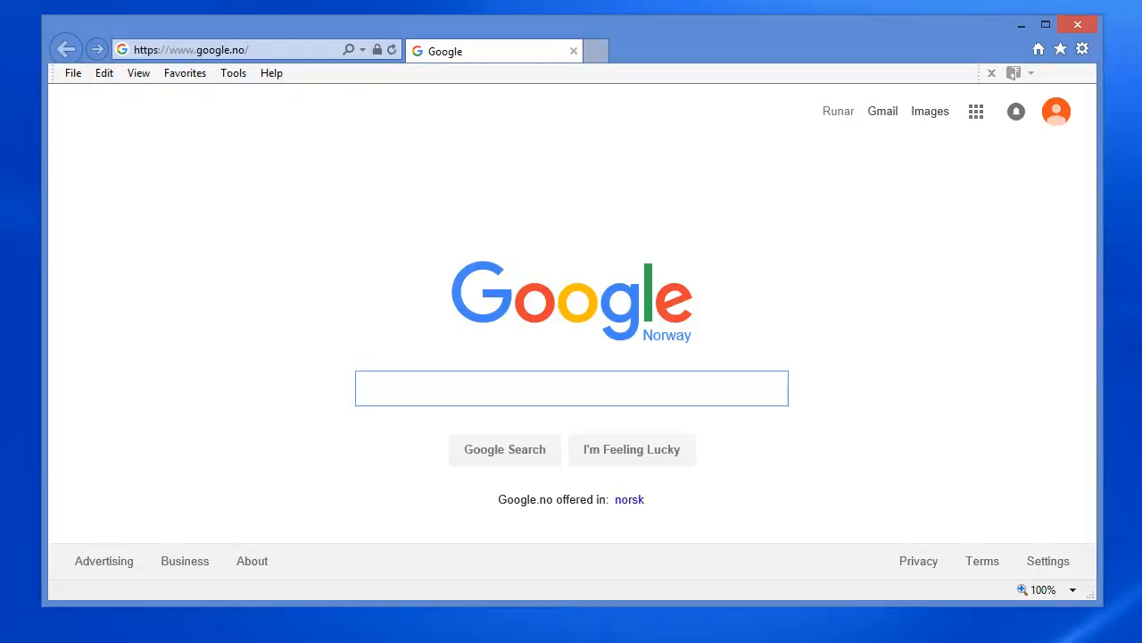
# Search the web for microsoft sql server management studio express download and close the browser
pyautogui.write('Mi')
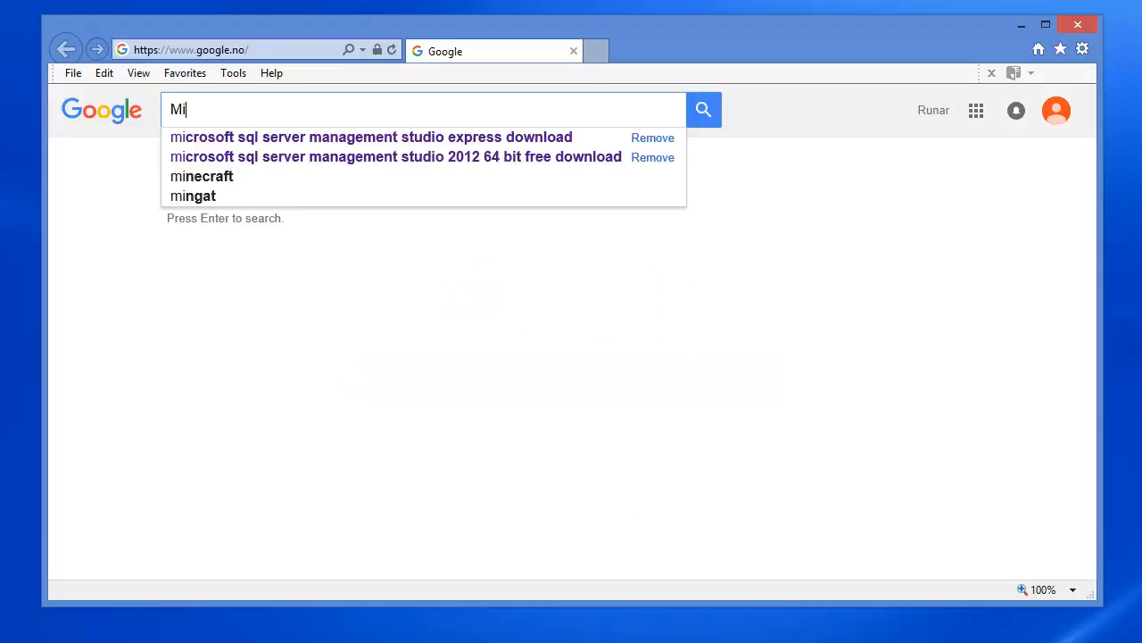
pyautogui.press('Down')
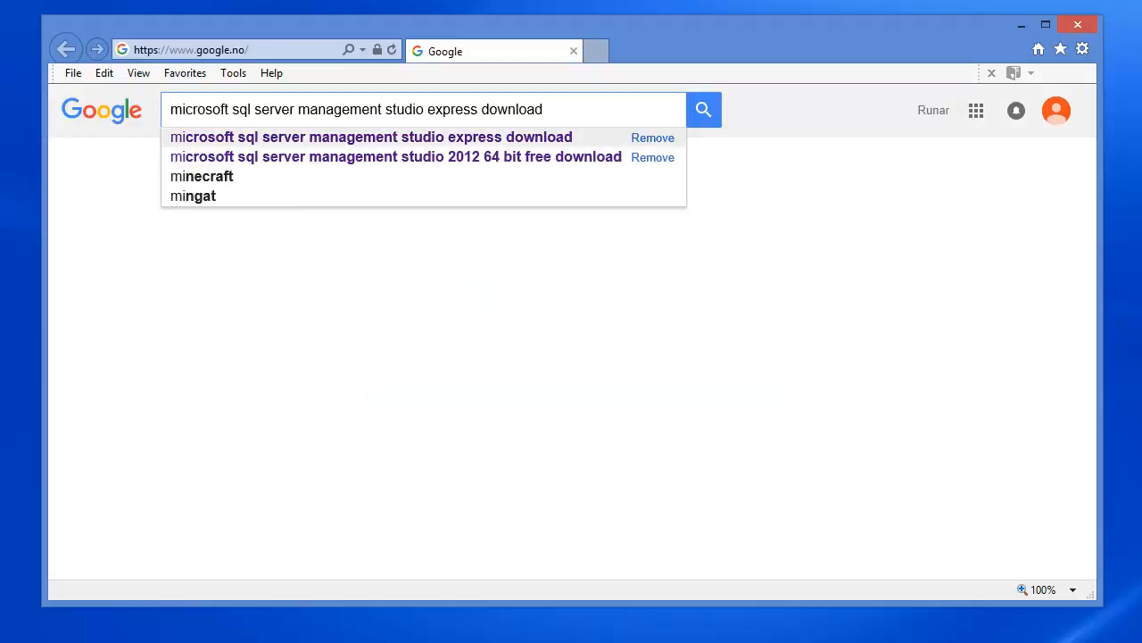
pyautogui.press('Return')
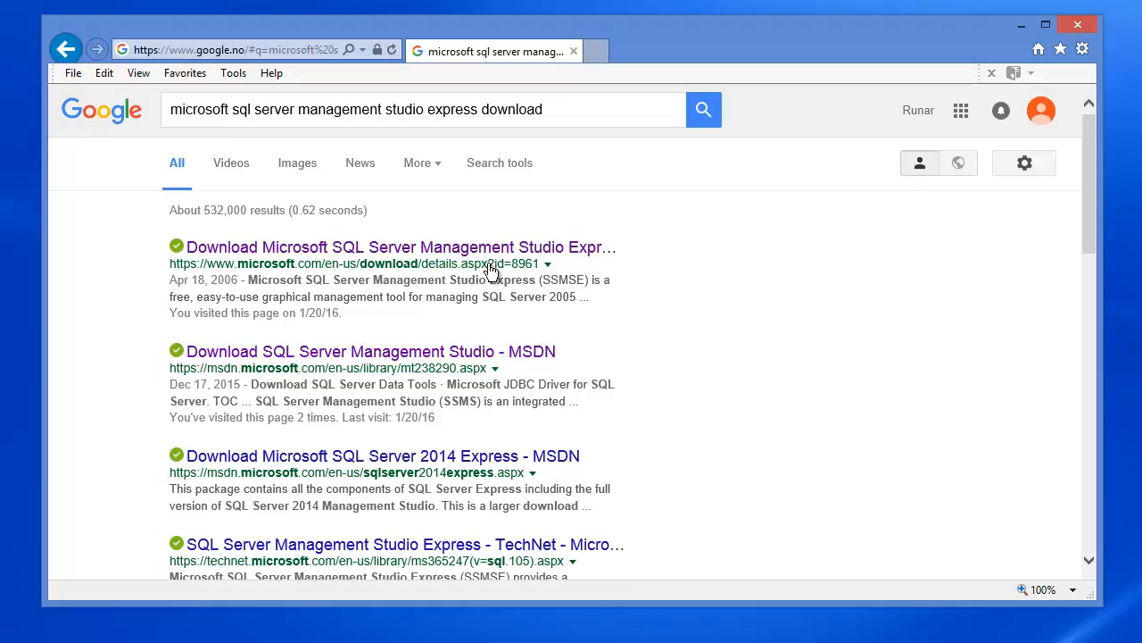
pyautogui.click(1078, 25)
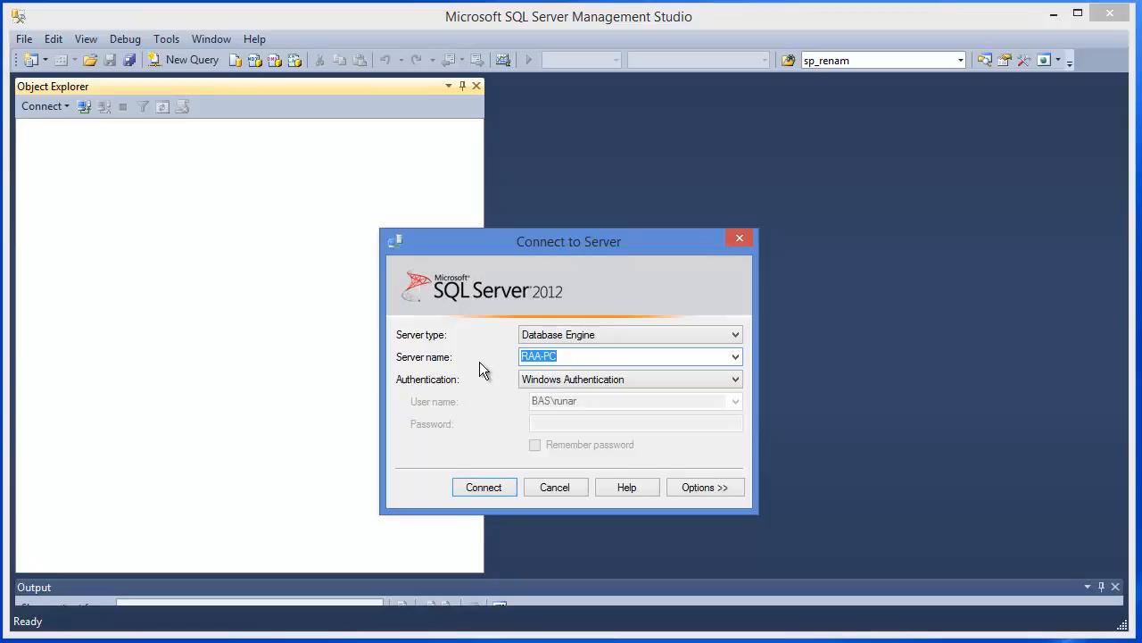
# Connect to the RAA-PC database engine using Windows Authentication
pyautogui.click(572, 357)
pyautogui.click(735, 357)
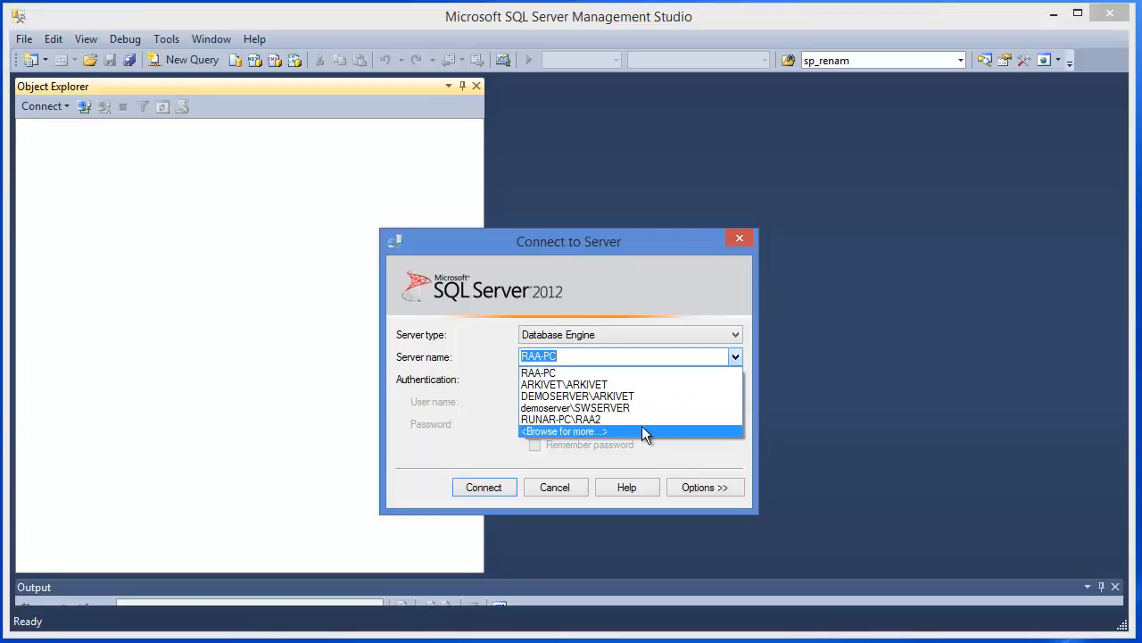
pyautogui.click(580, 431)
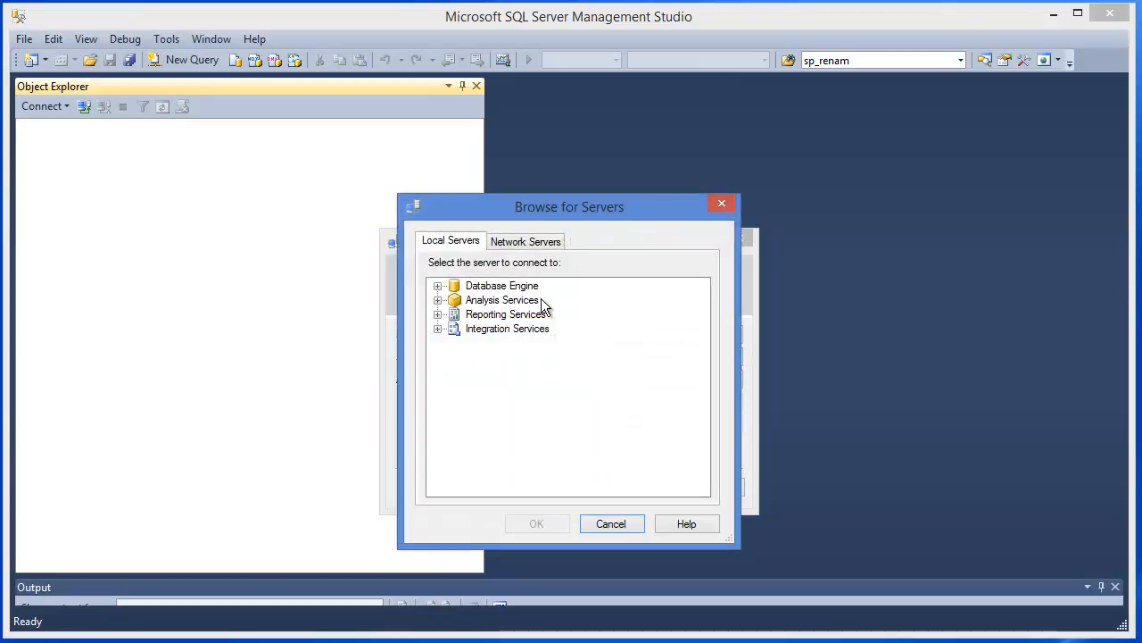
pyautogui.click(515, 247)
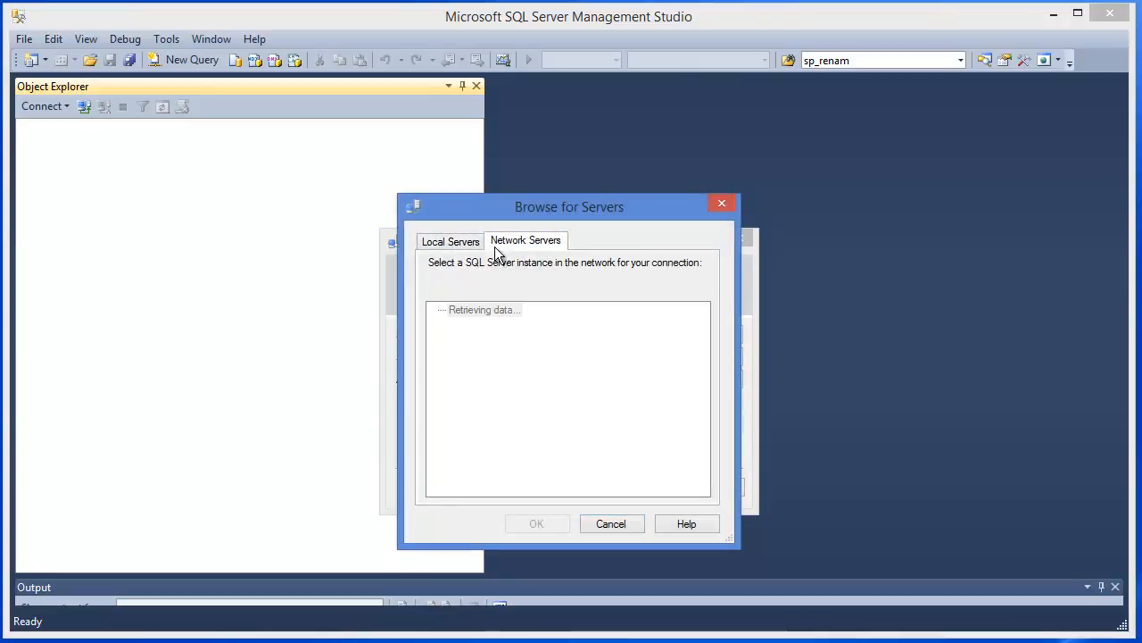
pyautogui.click(478, 247)
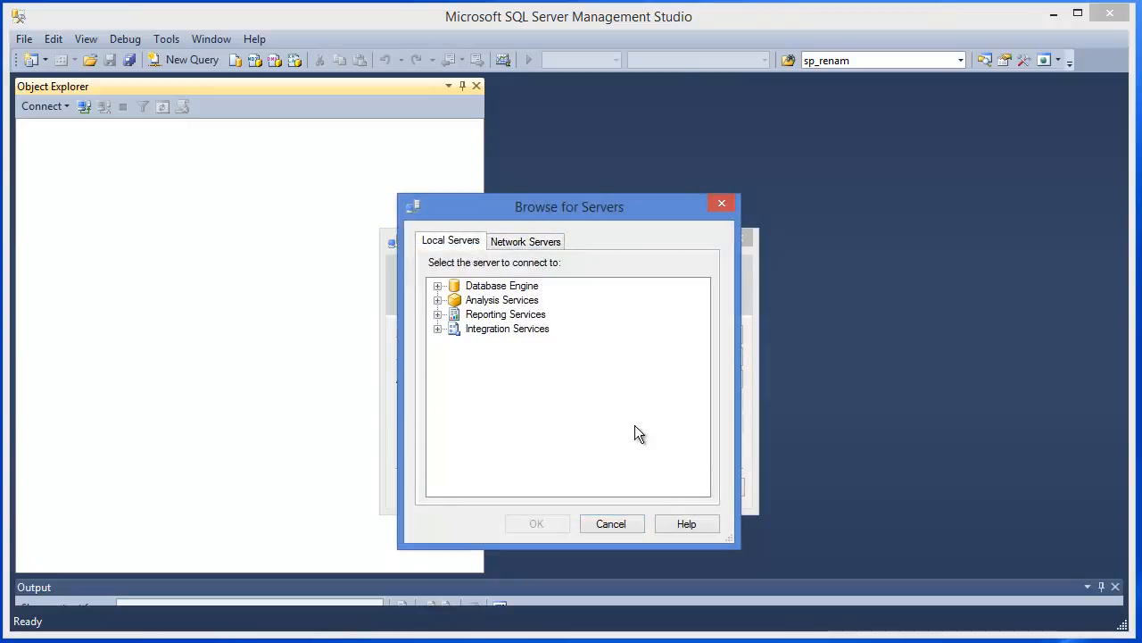
pyautogui.click(625, 521)
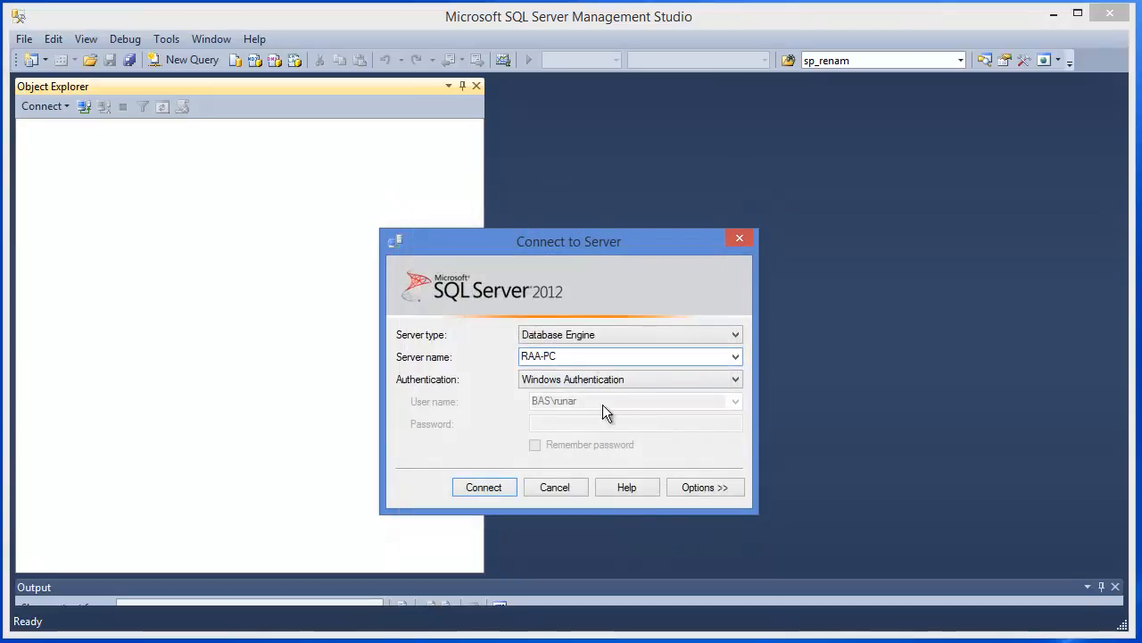
pyautogui.click(495, 487)
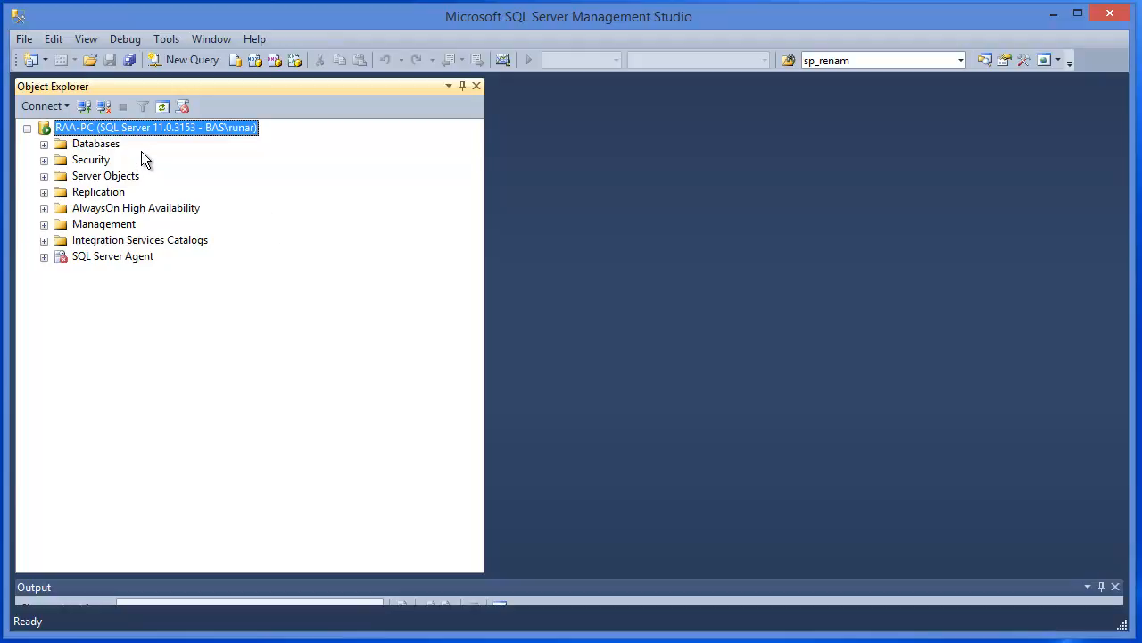
# Start creating a new login under the server's Security Logins node
pyautogui.click(44, 161)
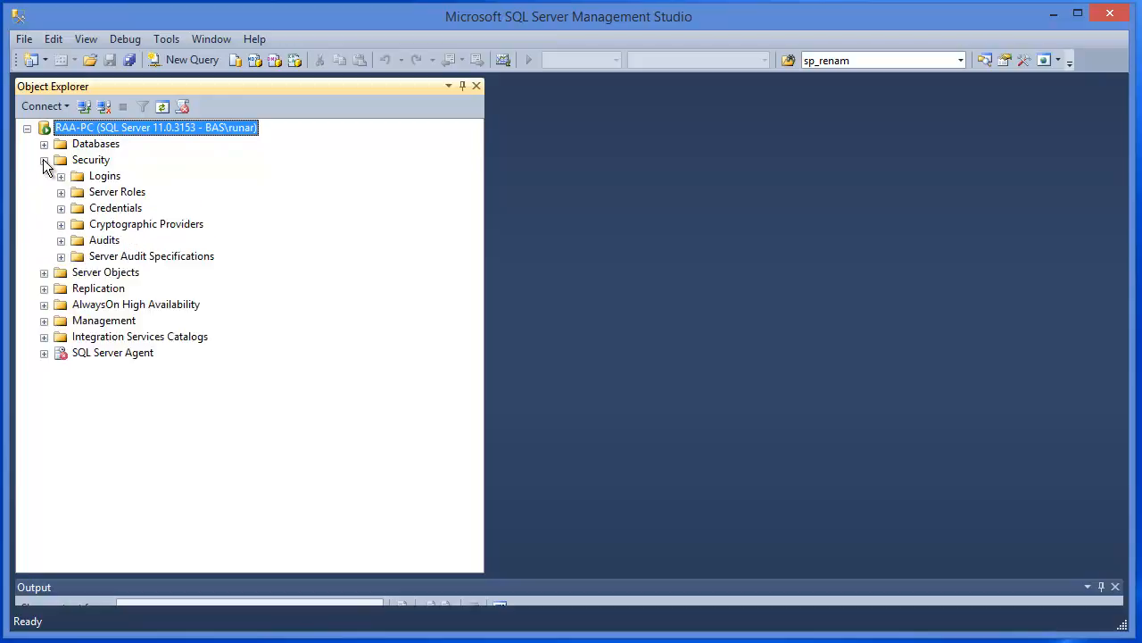
pyautogui.click(106, 176)
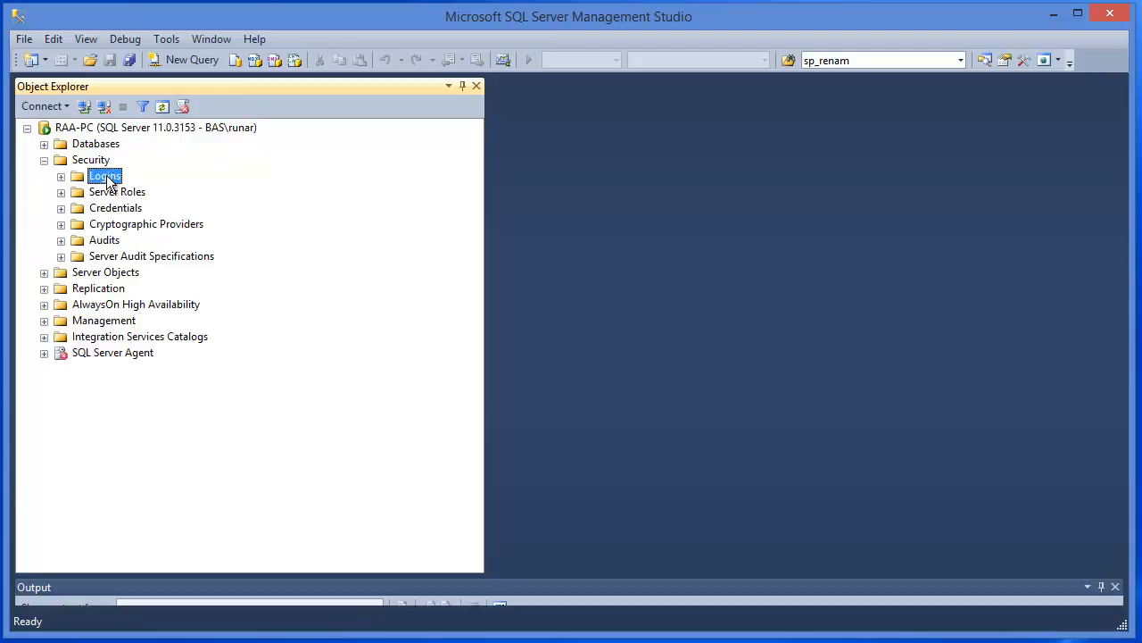
pyautogui.rightClick(106, 175)
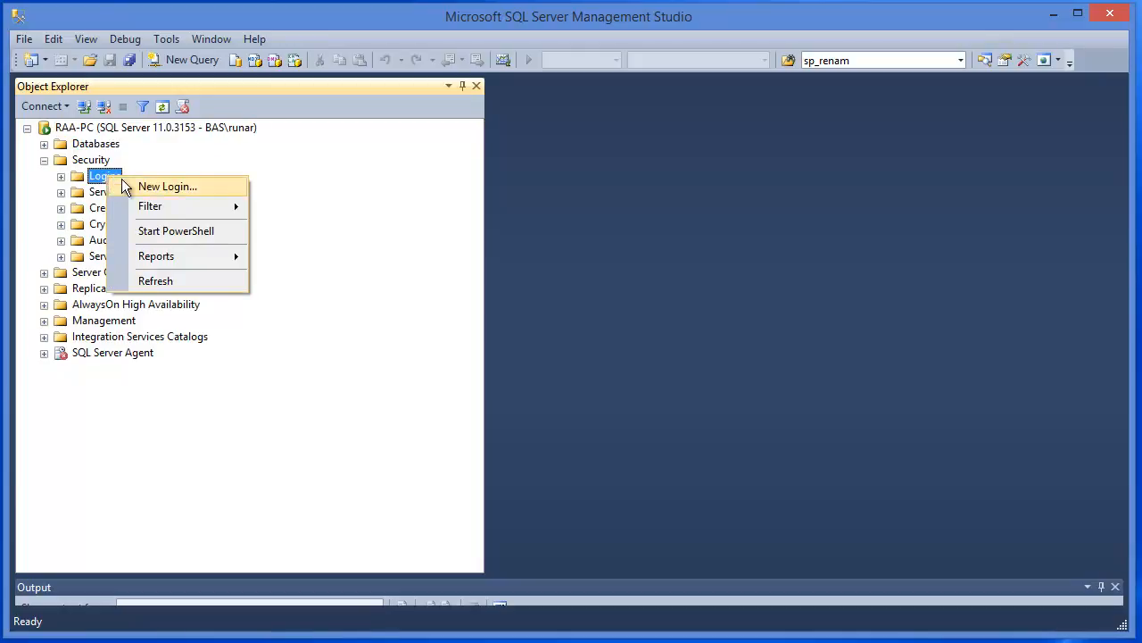
pyautogui.click(219, 187)
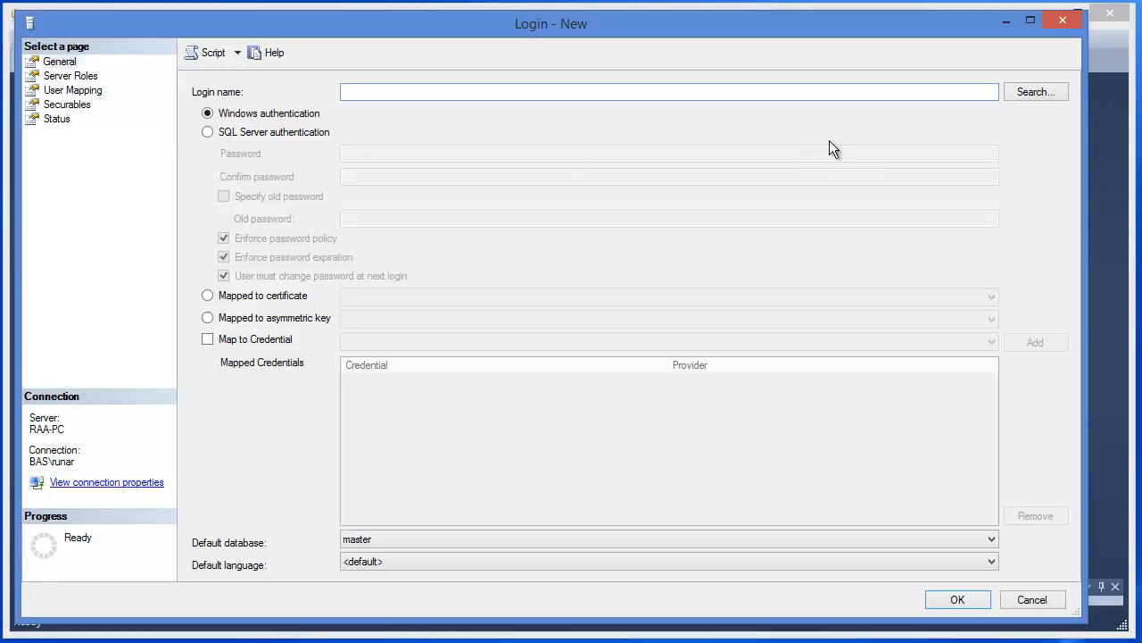
# Open the user search for the login and include Groups among the object types
pyautogui.click(1033, 92)
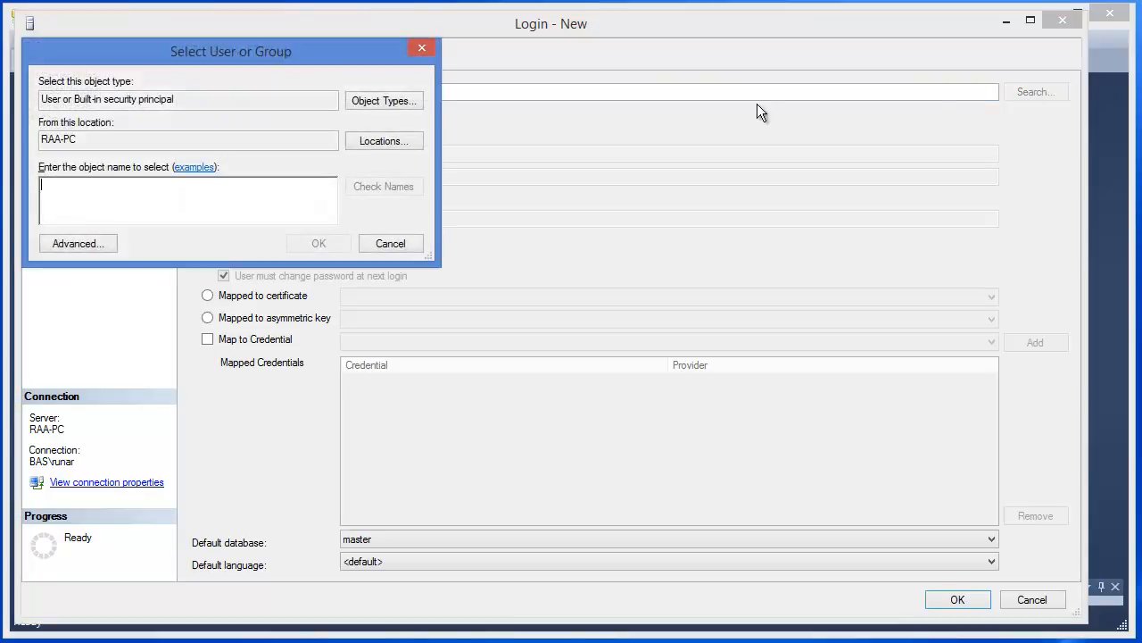
pyautogui.moveTo(349, 51); pyautogui.dragTo(644, 115)
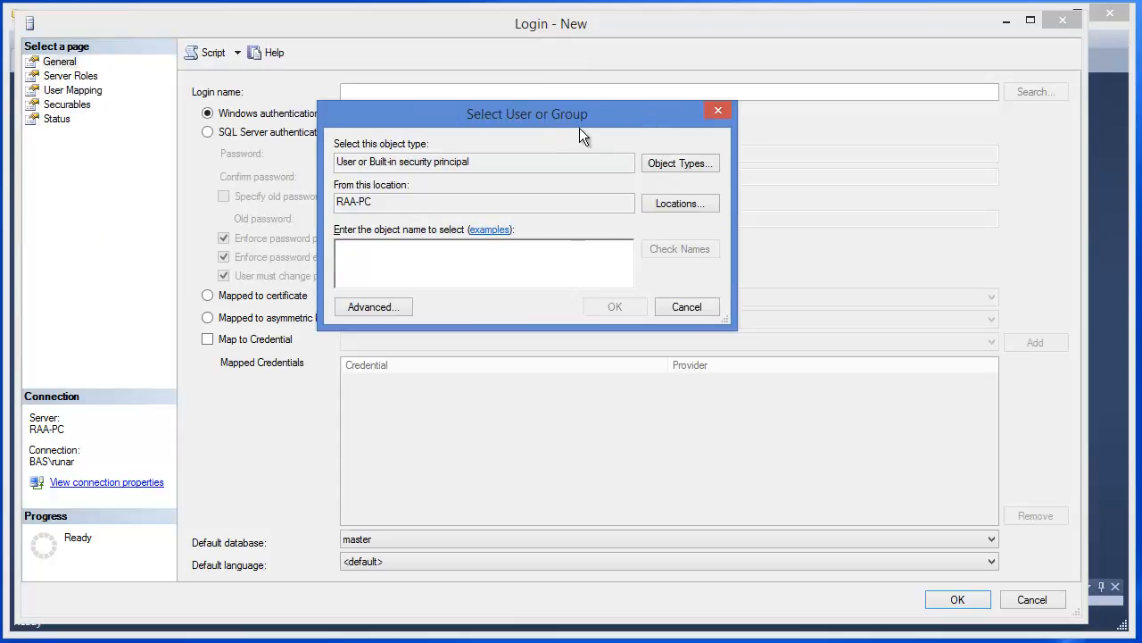
pyautogui.moveTo(615, 120); pyautogui.dragTo(615, 87)
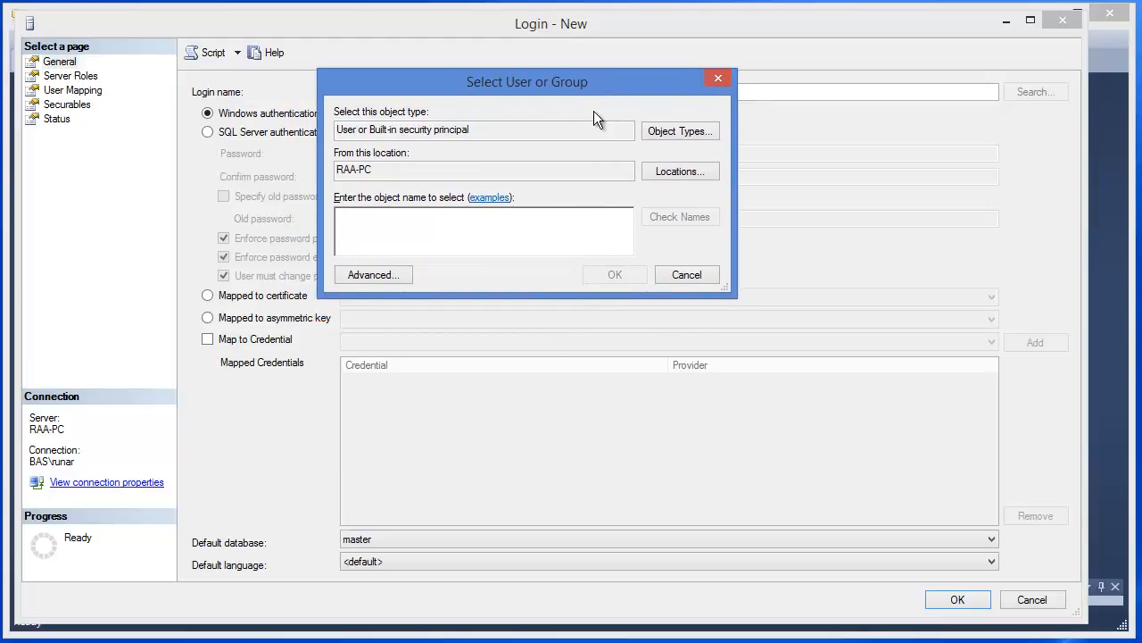
pyautogui.click(711, 131)
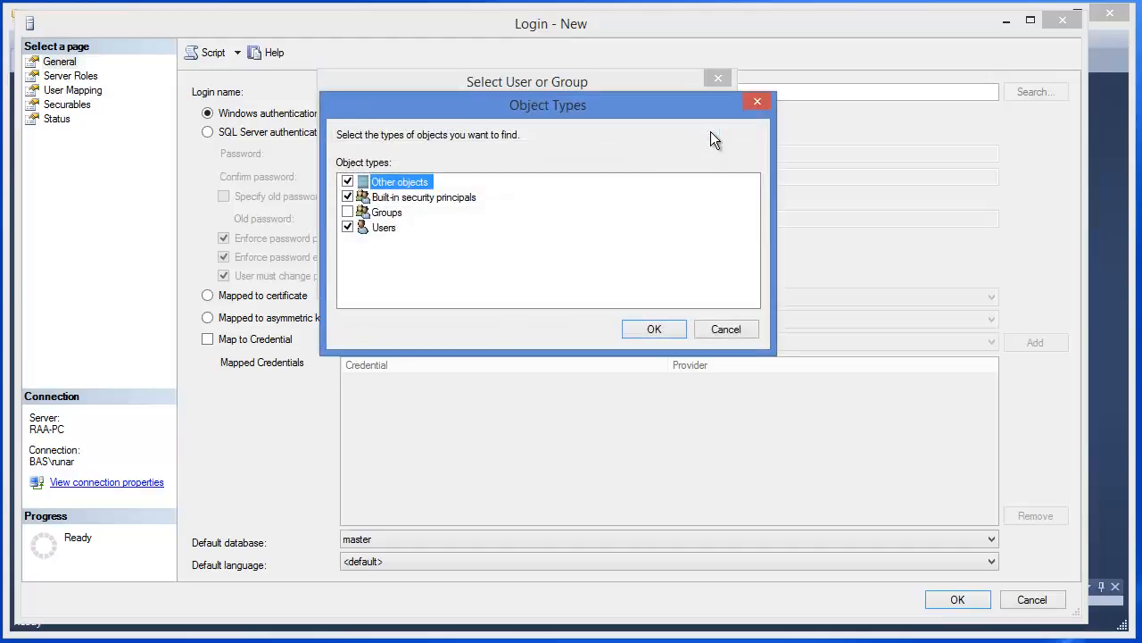
pyautogui.click(348, 213)
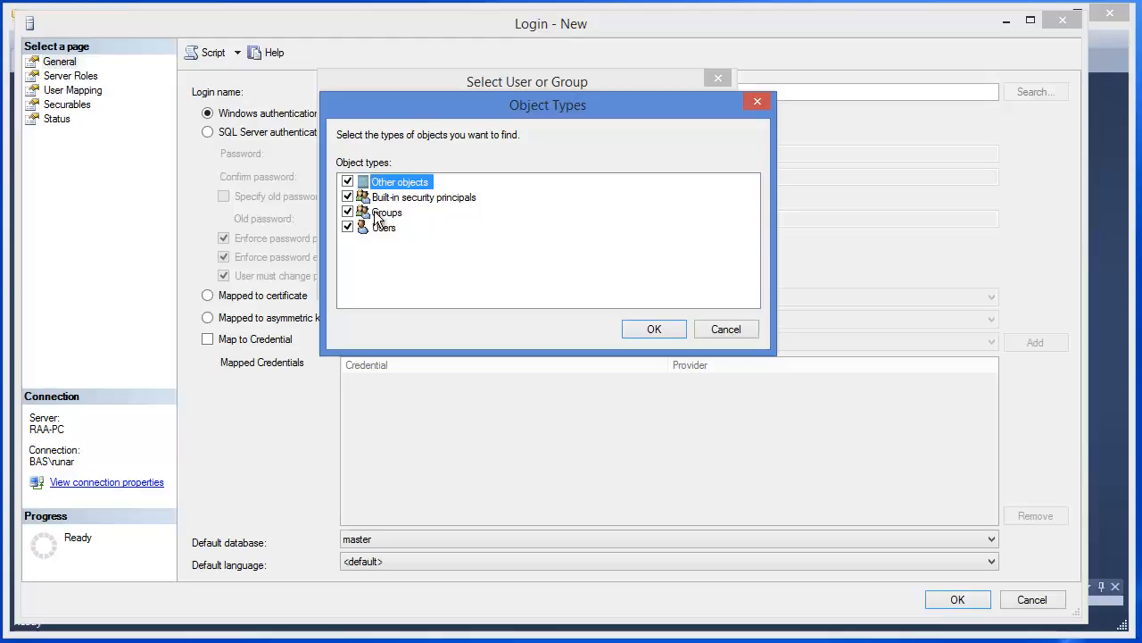
pyautogui.click(674, 331)
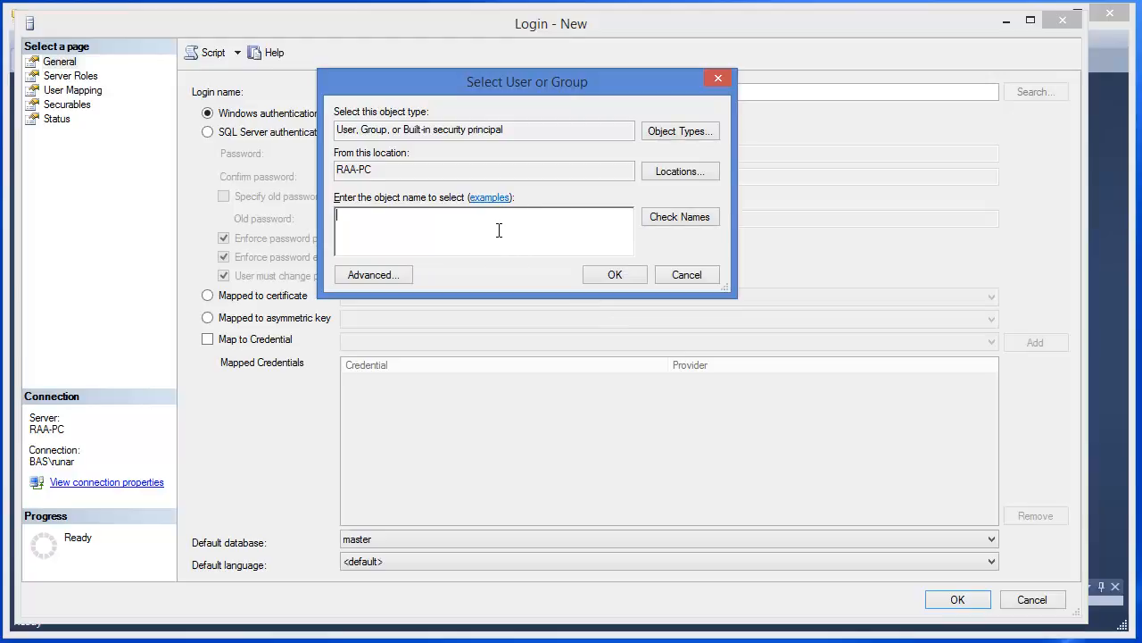
# Enter the domain user's account name in the BAS domain and check the name
pyautogui.write('BAS\\Stig')
pyautogui.click(665, 213)
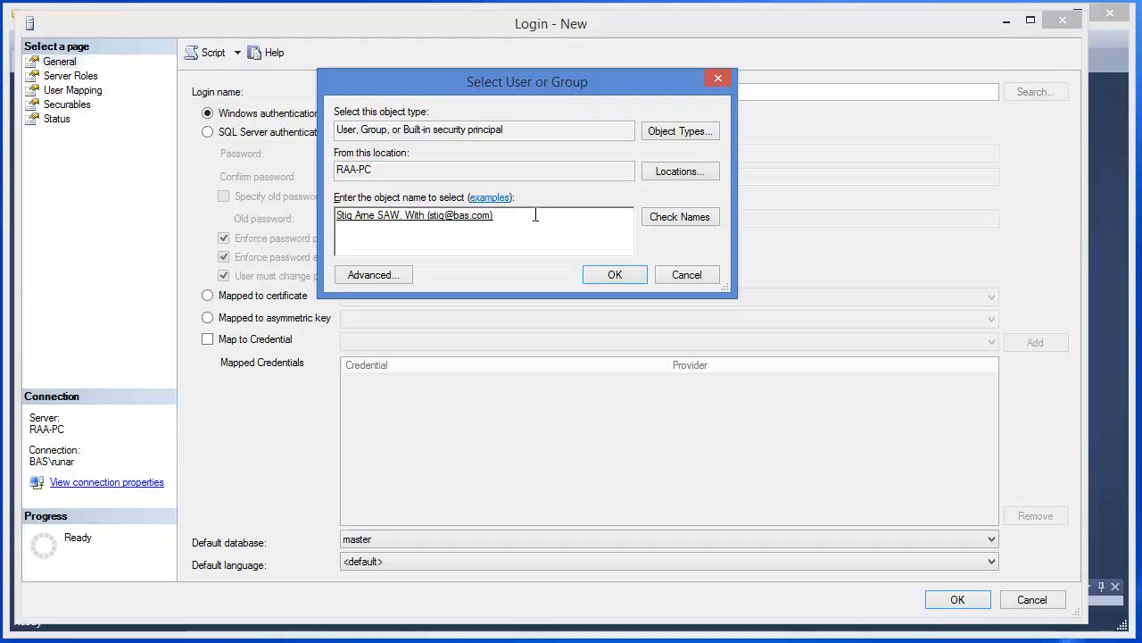
pyautogui.click(403, 277)
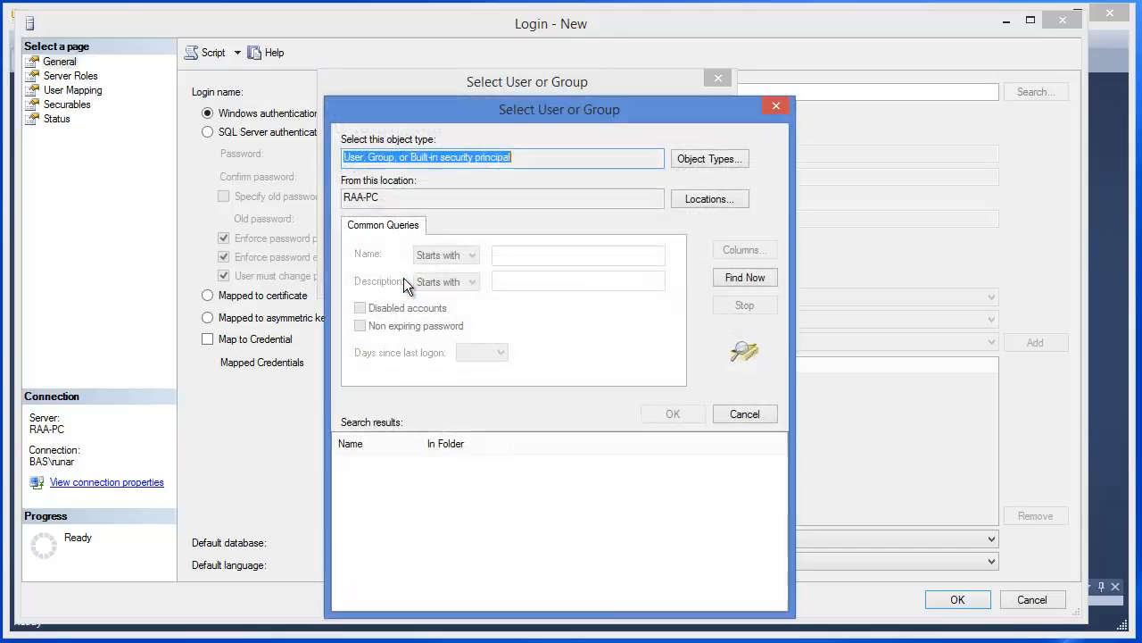
pyautogui.moveTo(479, 114); pyautogui.dragTo(439, 54)
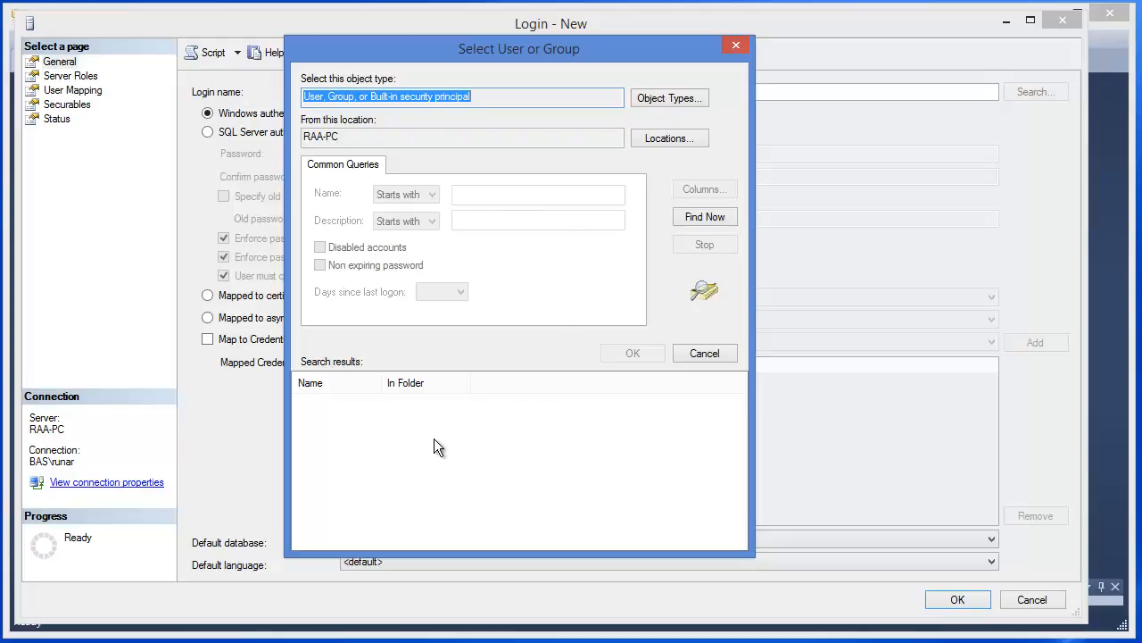
pyautogui.click(719, 355)
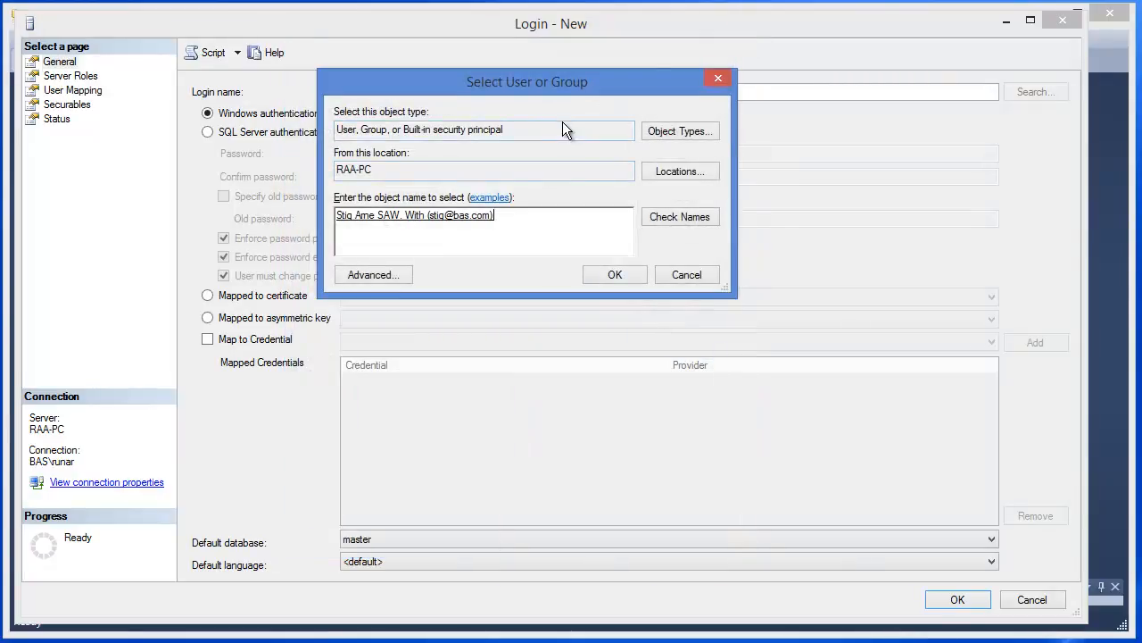
# Confirm the selected user as the login name and review the available server roles
pyautogui.click(621, 275)
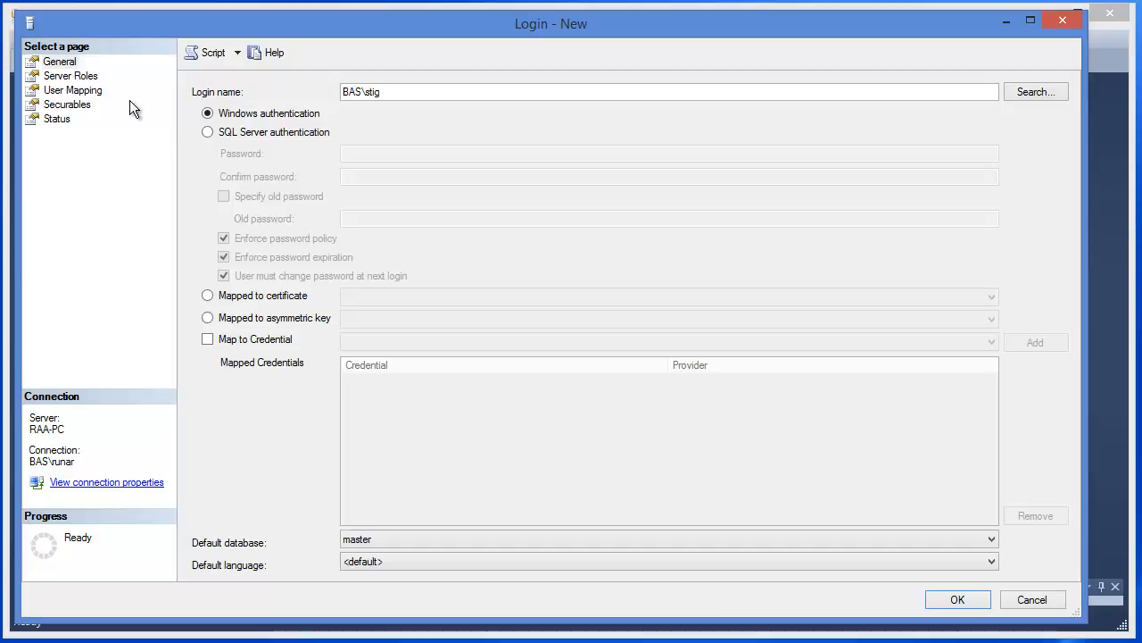
pyautogui.click(65, 83)
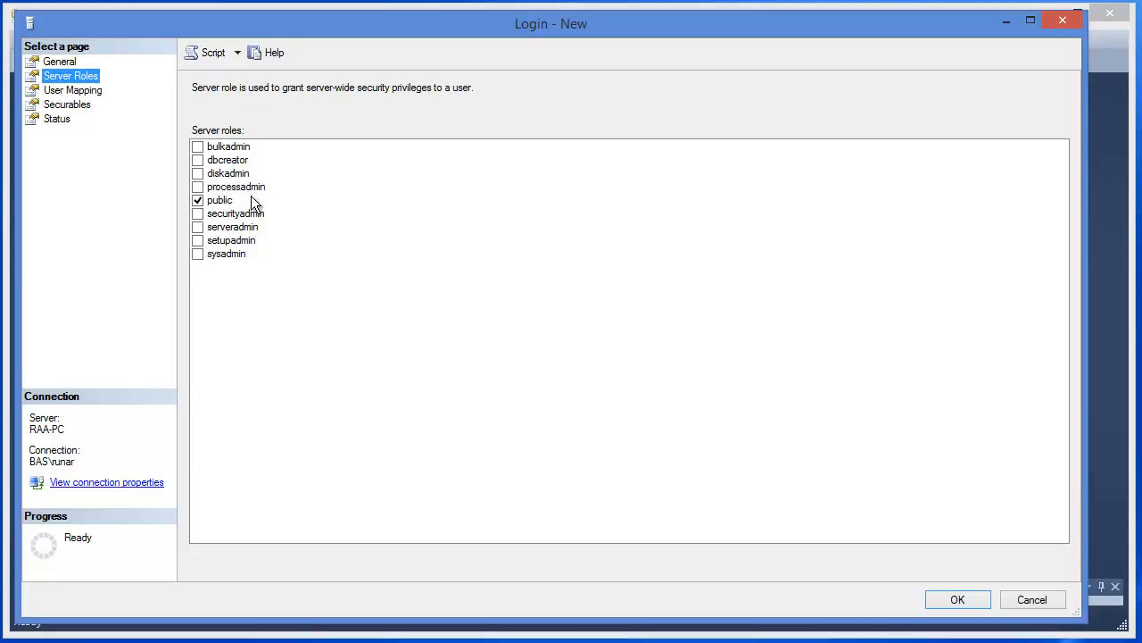
pyautogui.click(197, 255)
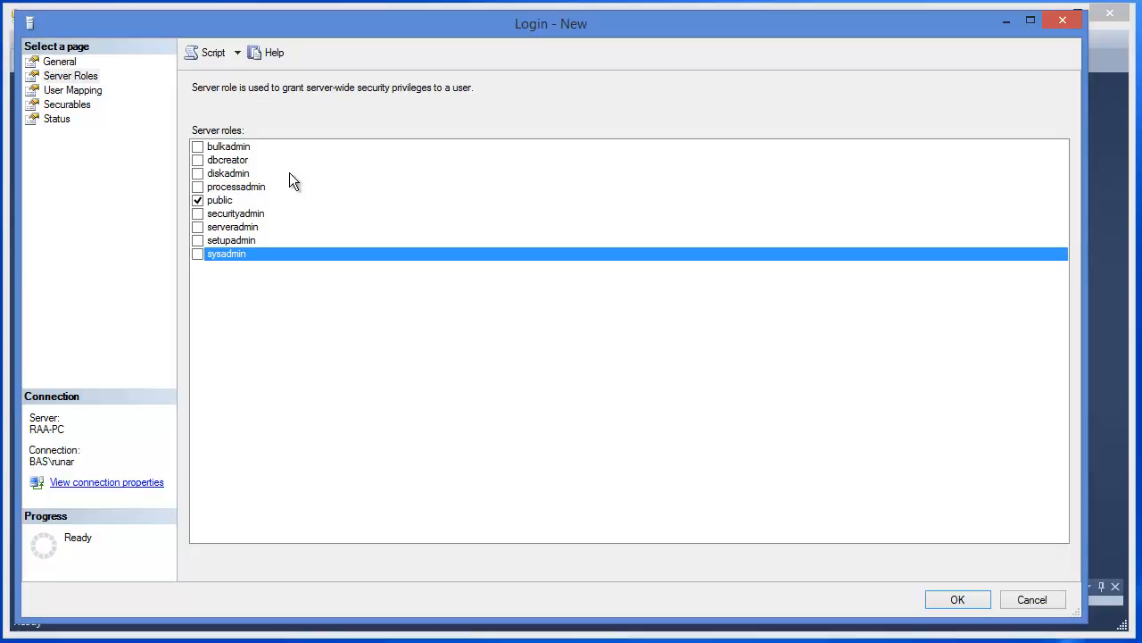
# Map the login to the sdb_ShipDb database with db_datareader and db_datawriter role membership
pyautogui.click(76, 90)
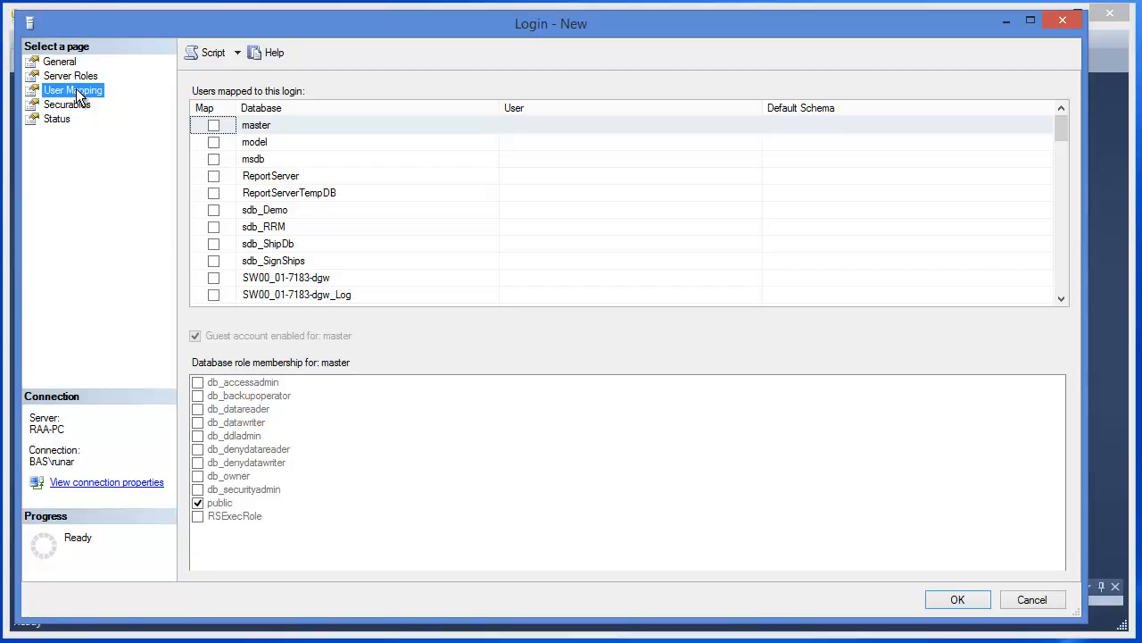
pyautogui.click(300, 253)
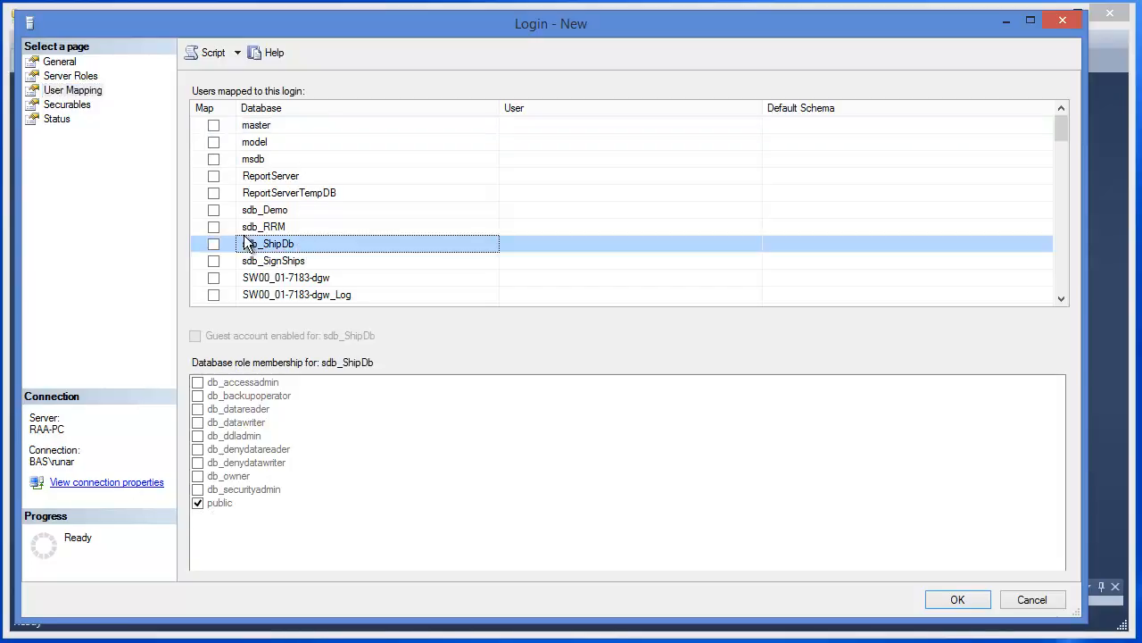
pyautogui.click(214, 244)
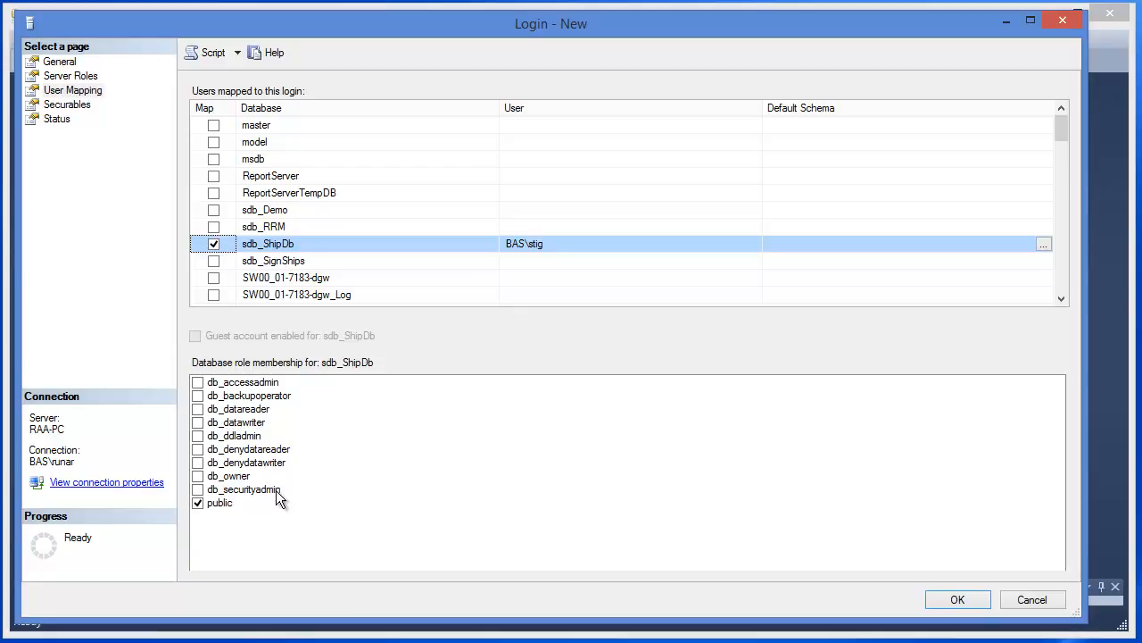
pyautogui.click(198, 411)
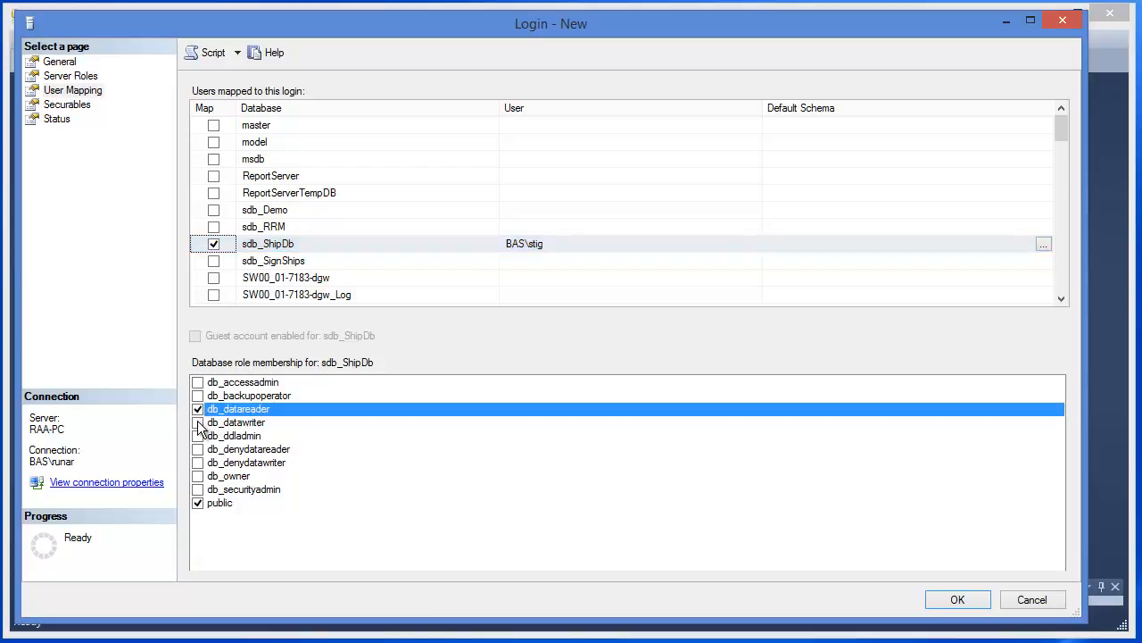
pyautogui.click(198, 423)
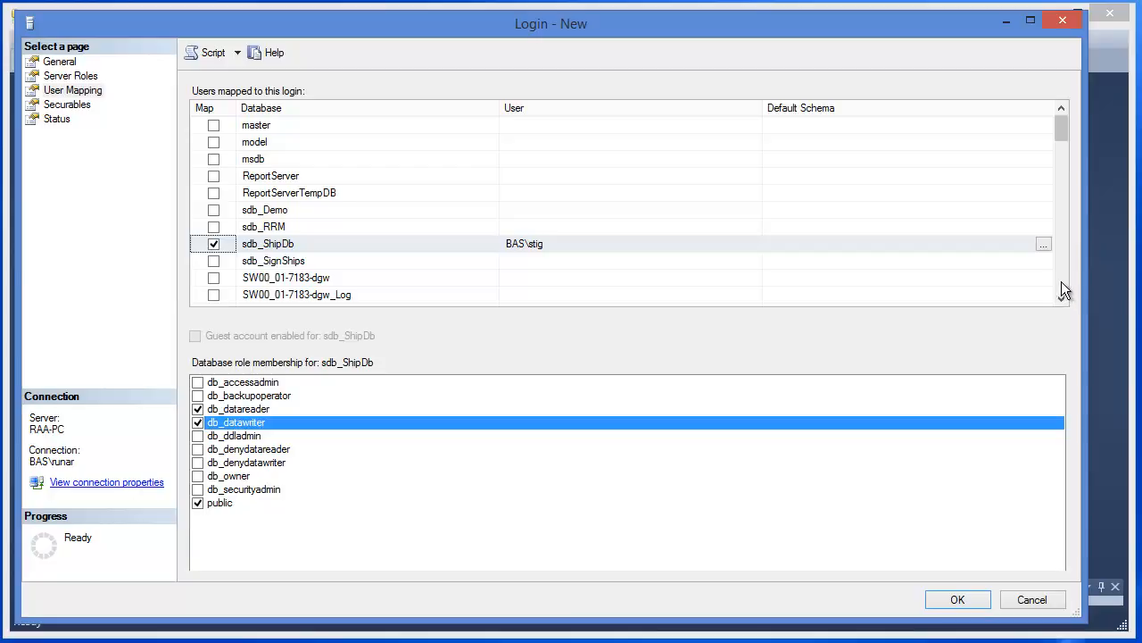
# Map the login to the SW00_ProjectDB database with db_datareader and db_datawriter role membership
pyautogui.scroll(-4, 1062, 283)
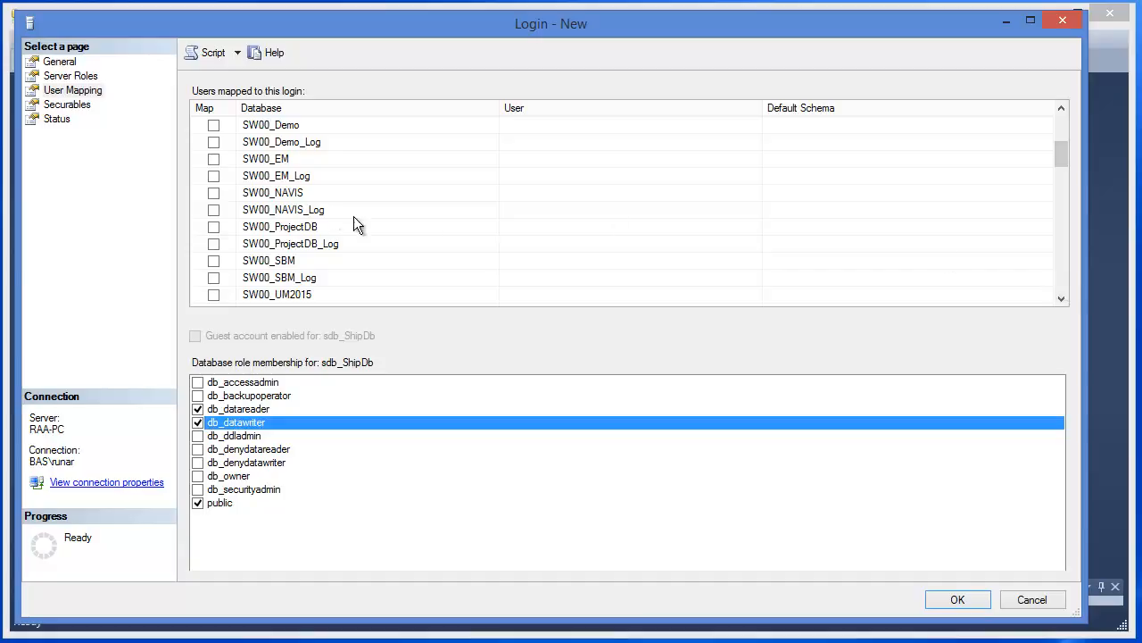
pyautogui.click(294, 232)
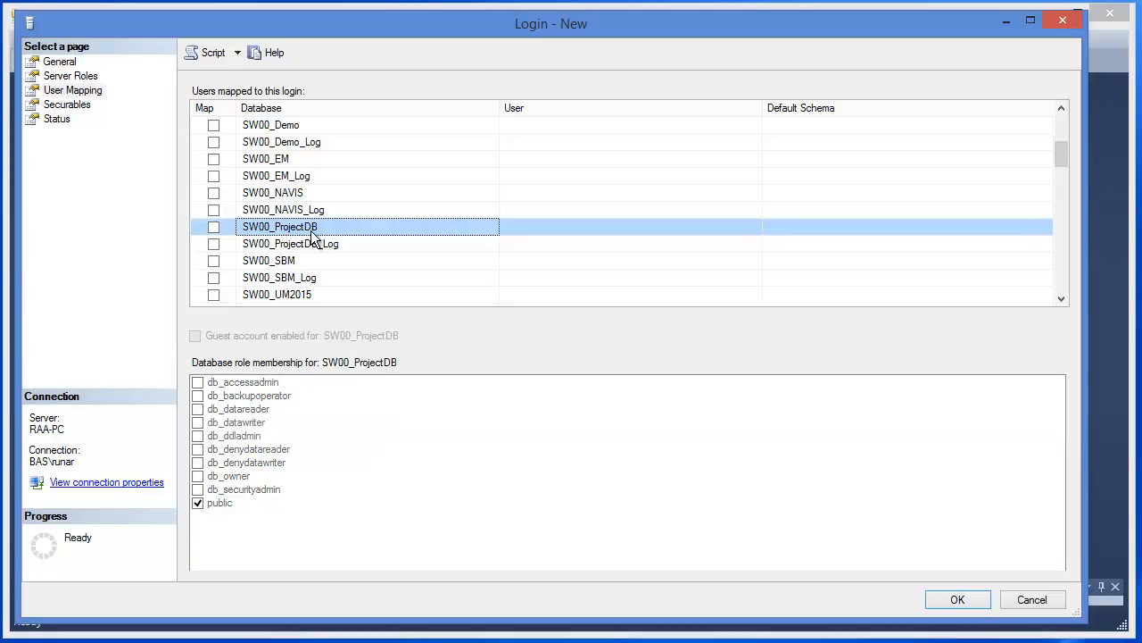
pyautogui.click(214, 228)
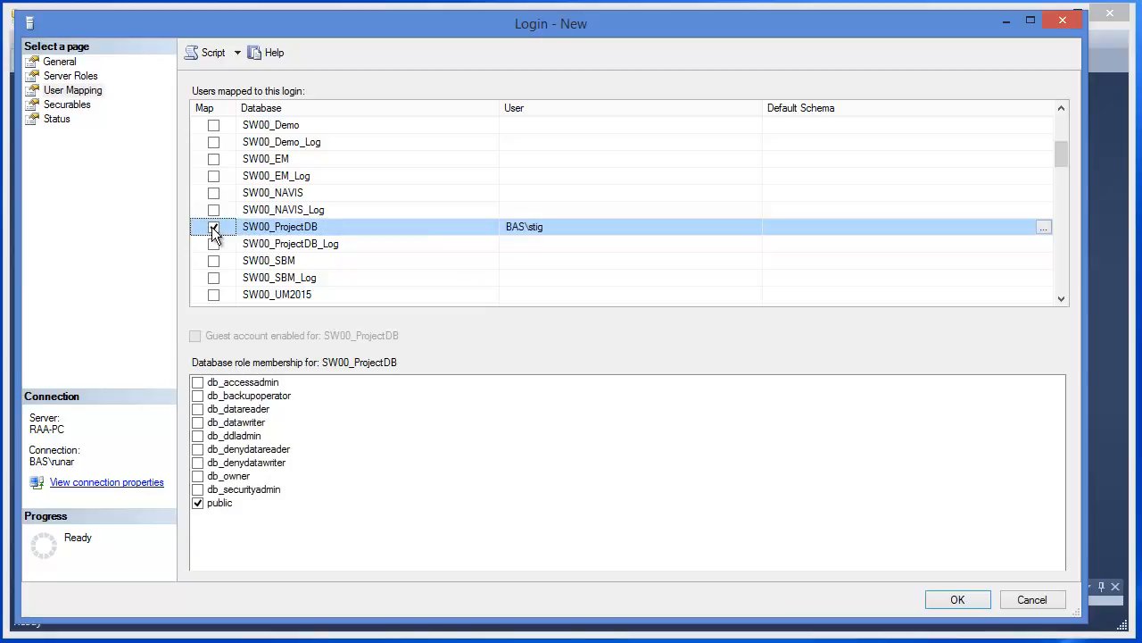
pyautogui.click(197, 409)
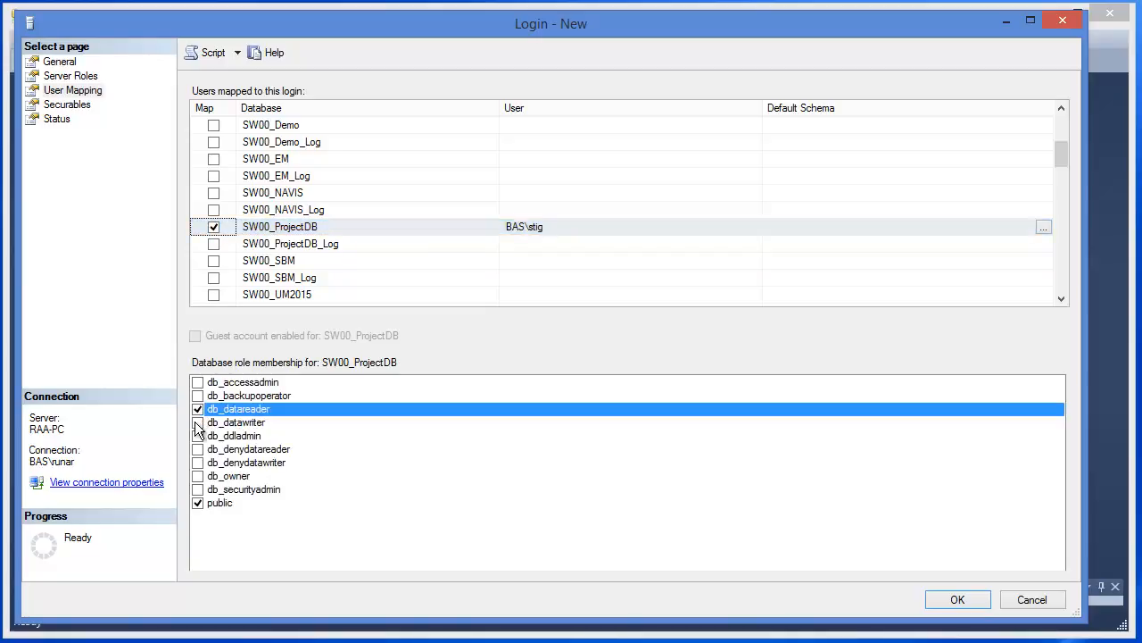
pyautogui.click(197, 423)
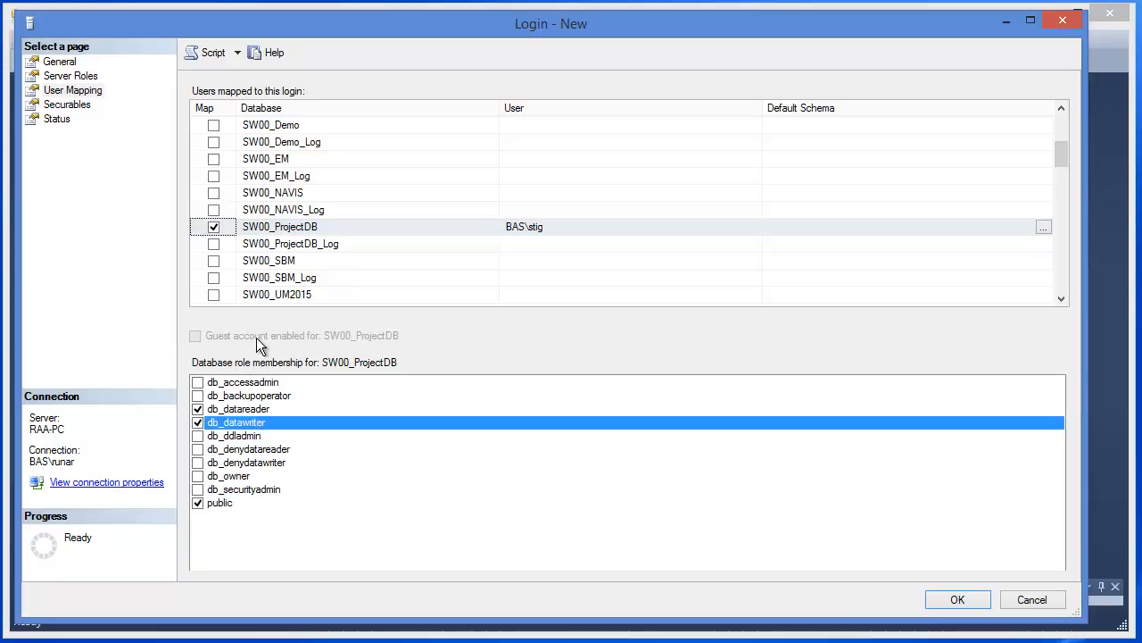
# Map the login to SW00_ProjectDB_Log with db_datareader and db_datawriter role membership
pyautogui.click(295, 247)
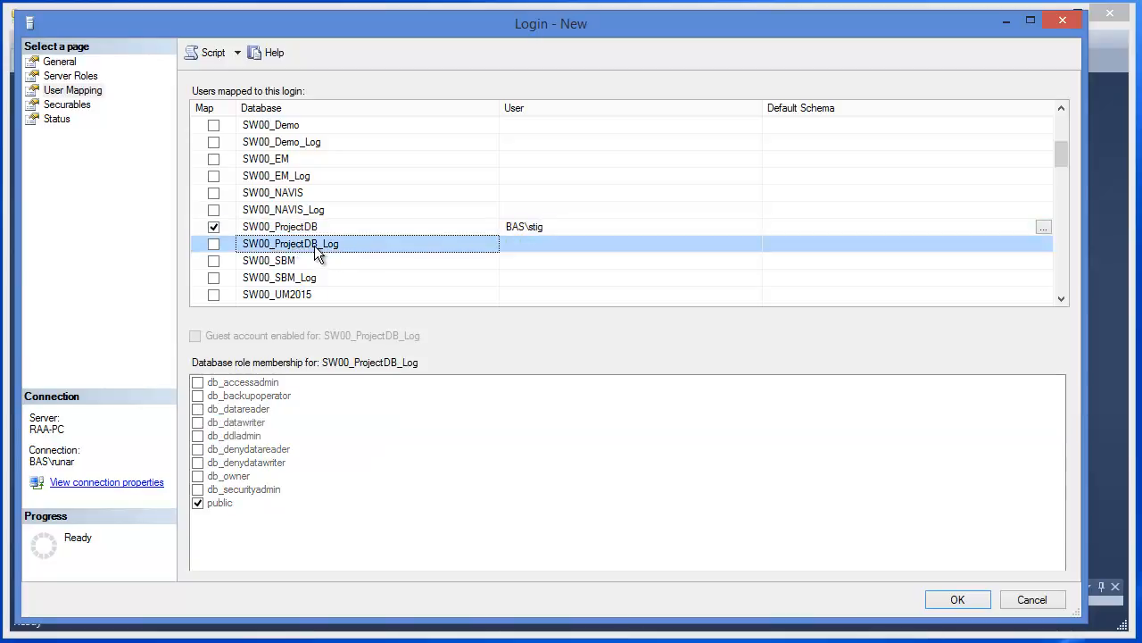
pyautogui.click(213, 244)
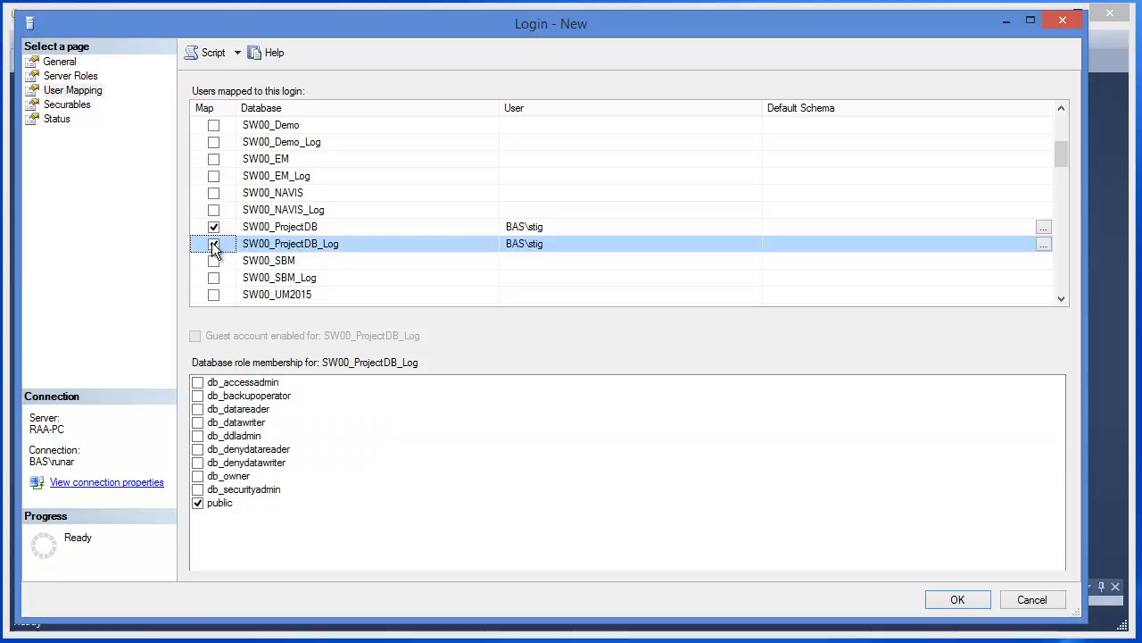
pyautogui.click(198, 409)
pyautogui.click(199, 422)
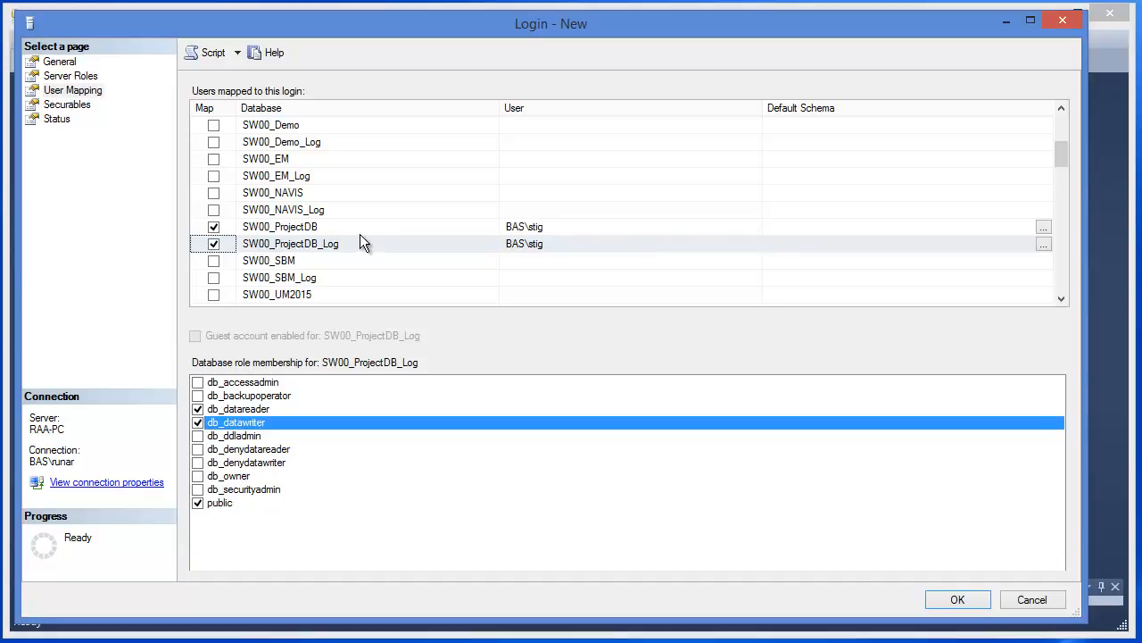
# Map the login to the SW04_ProjectDB database with db_datawriter and db_datareader role membership
pyautogui.click(1061, 280)
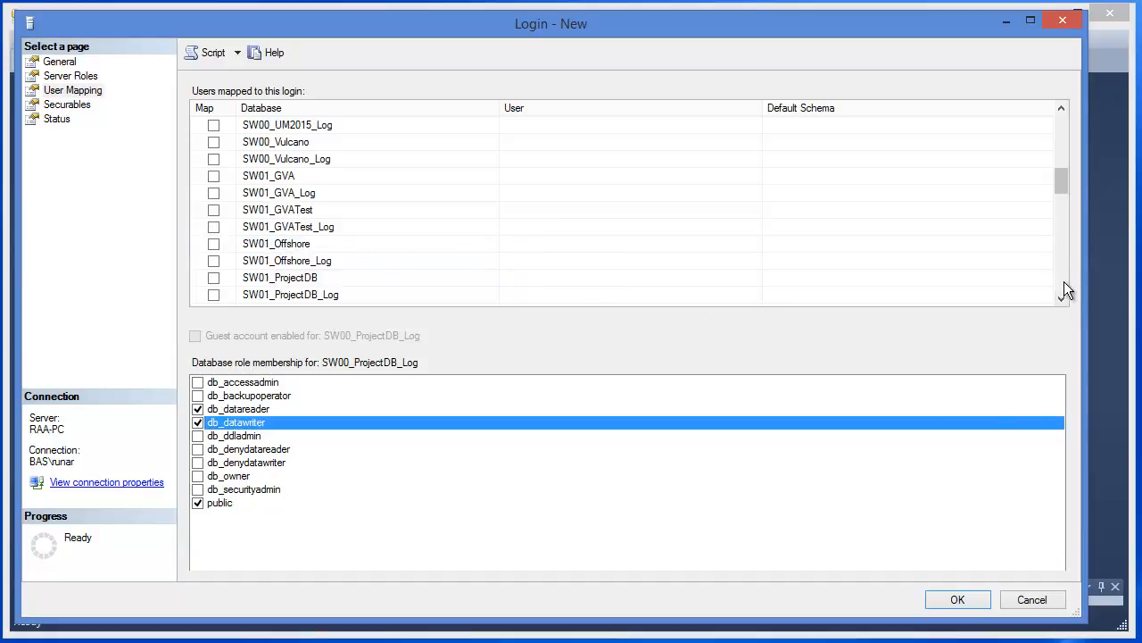
pyautogui.click(1064, 282)
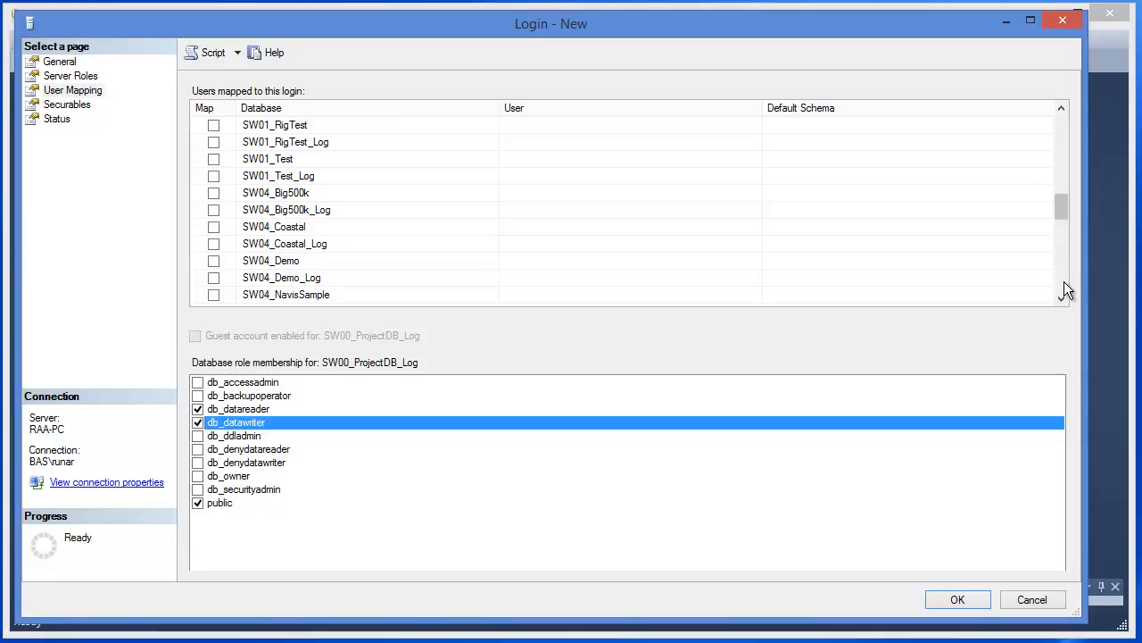
pyautogui.click(1061, 298)
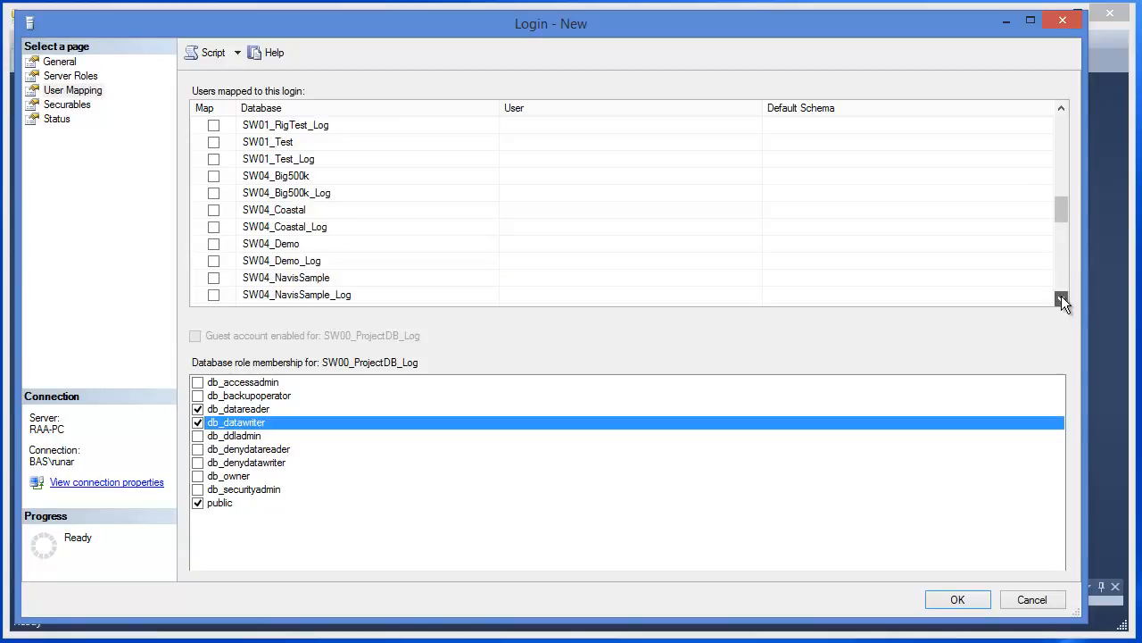
pyautogui.click(1061, 298)
pyautogui.click(1061, 298)
pyautogui.click(1061, 298)
pyautogui.click(1061, 298)
pyautogui.click(1061, 298)
pyautogui.click(1062, 298)
pyautogui.click(1061, 298)
pyautogui.click(1061, 298)
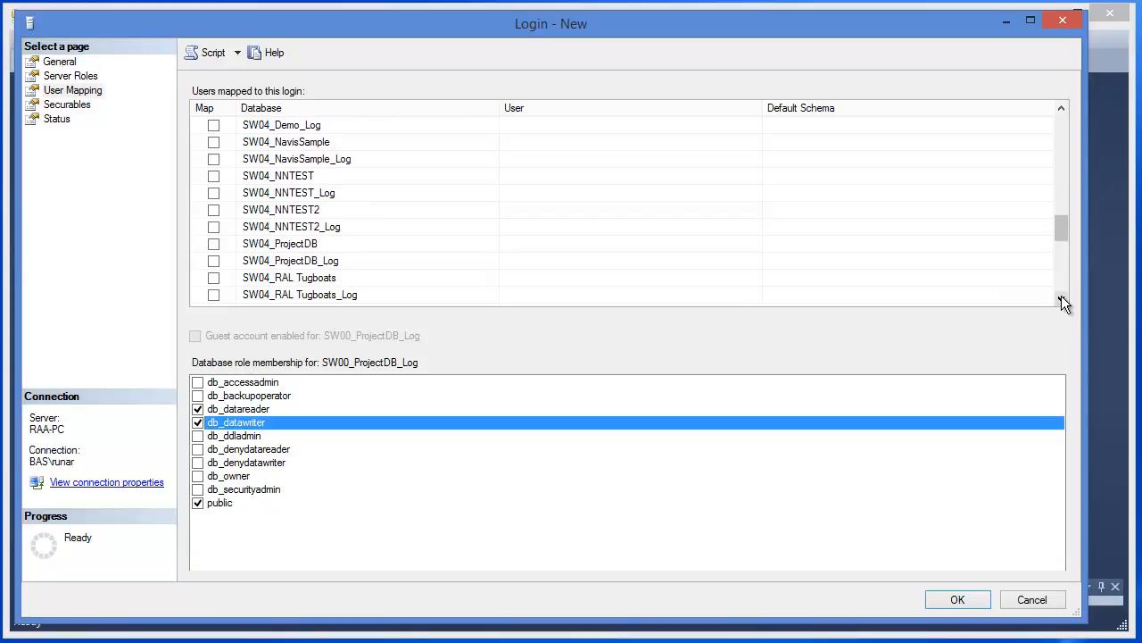
pyautogui.click(311, 248)
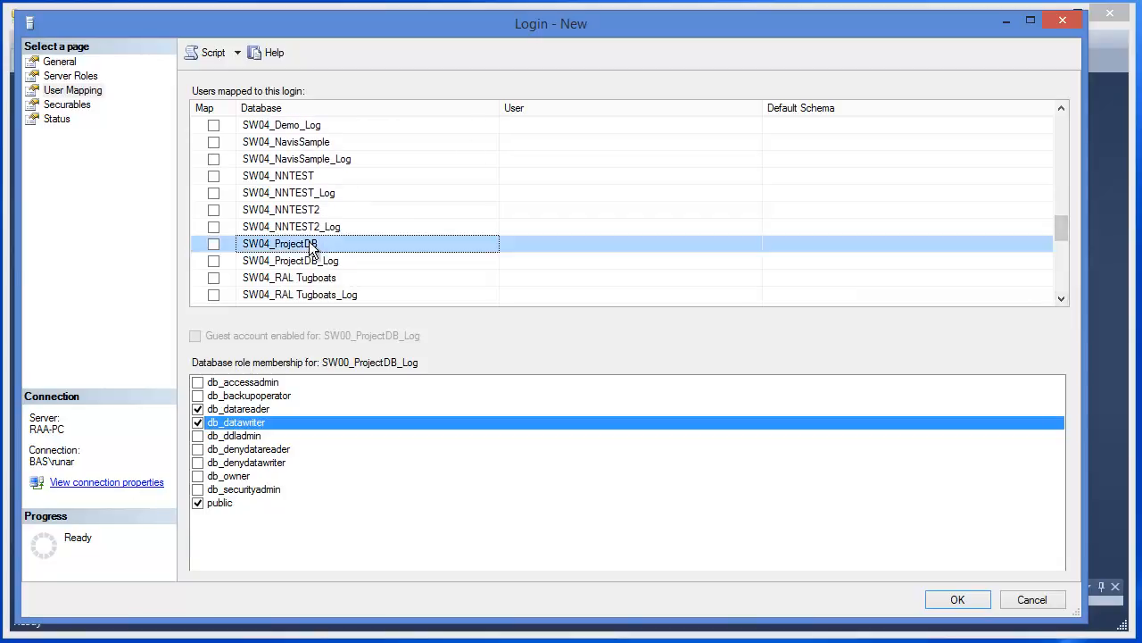
pyautogui.click(213, 244)
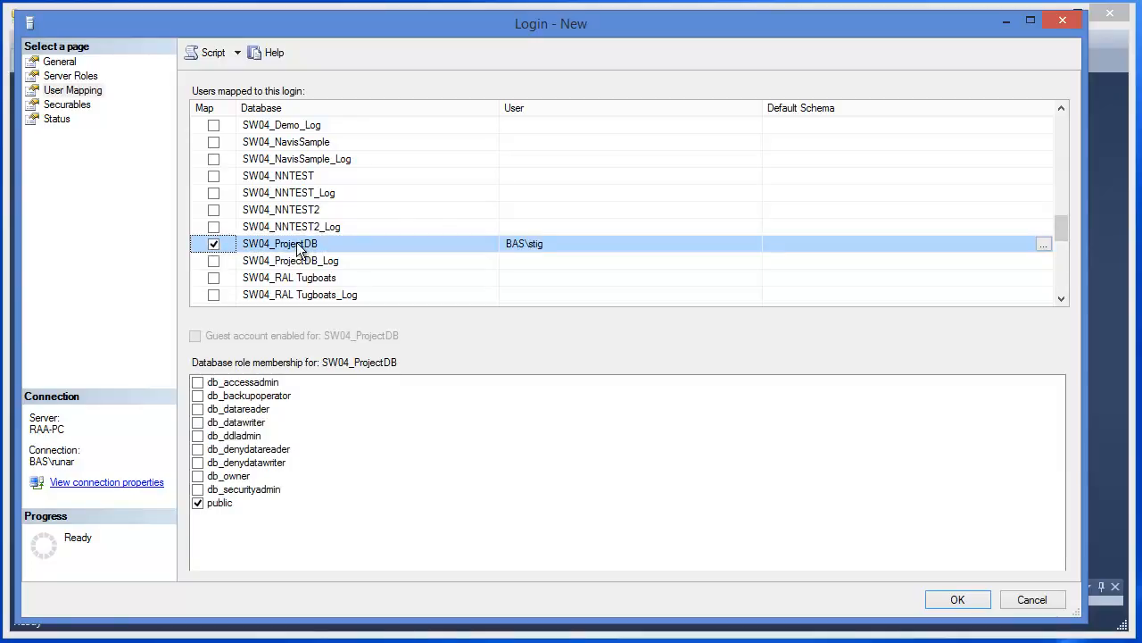
pyautogui.click(198, 423)
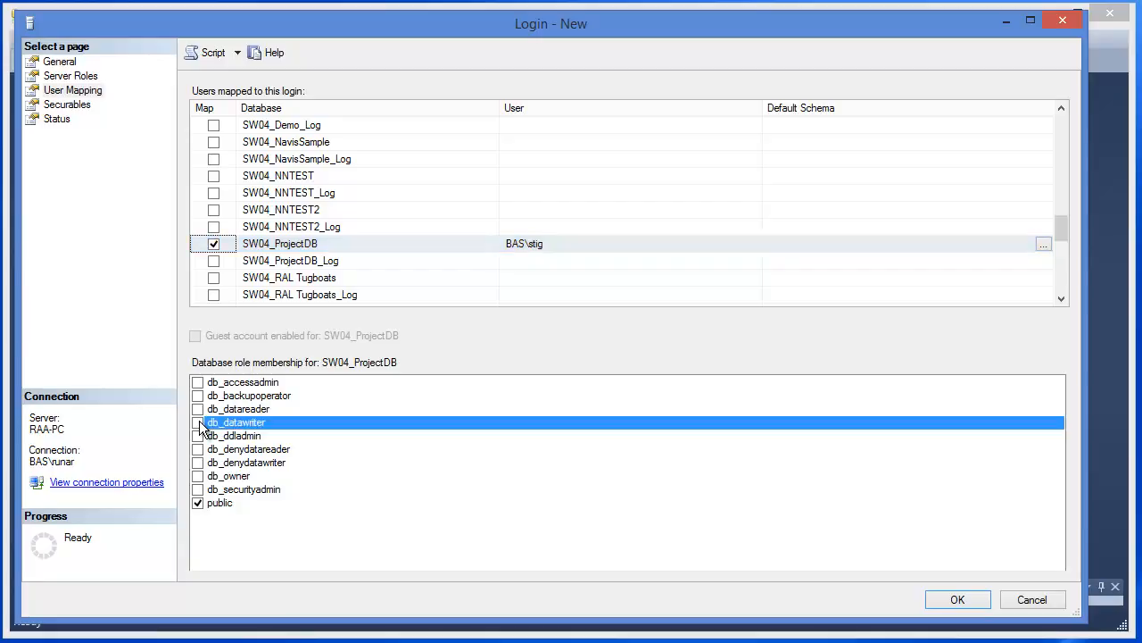
pyautogui.click(198, 409)
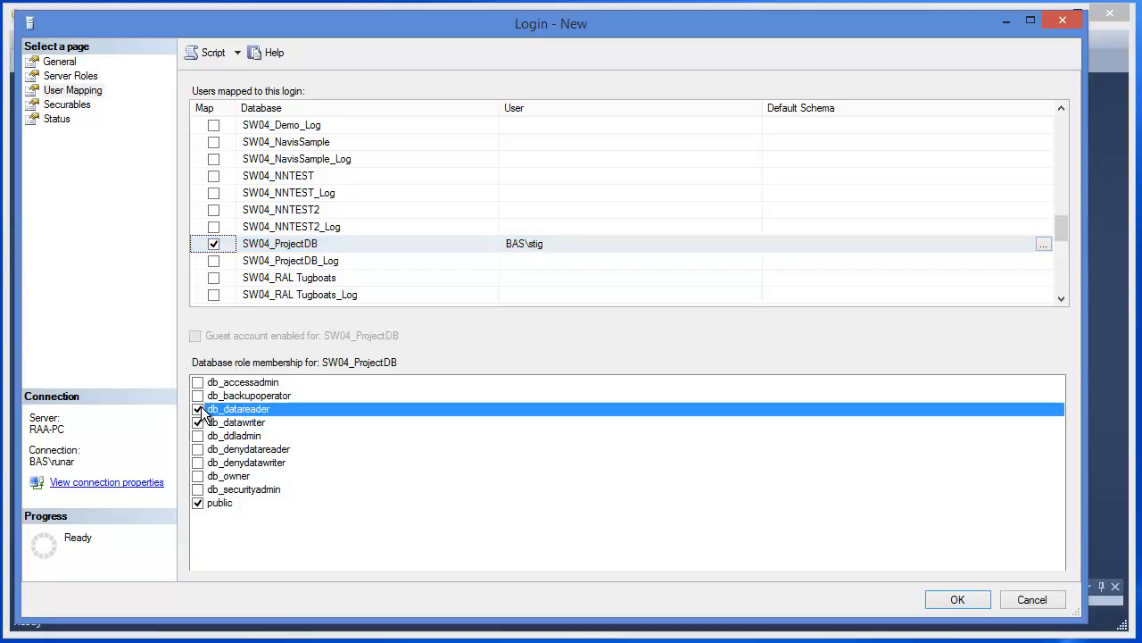
# Map the login to SW04_ProjectDB_Log with db_datareader and db_datawriter role membership
pyautogui.click(285, 261)
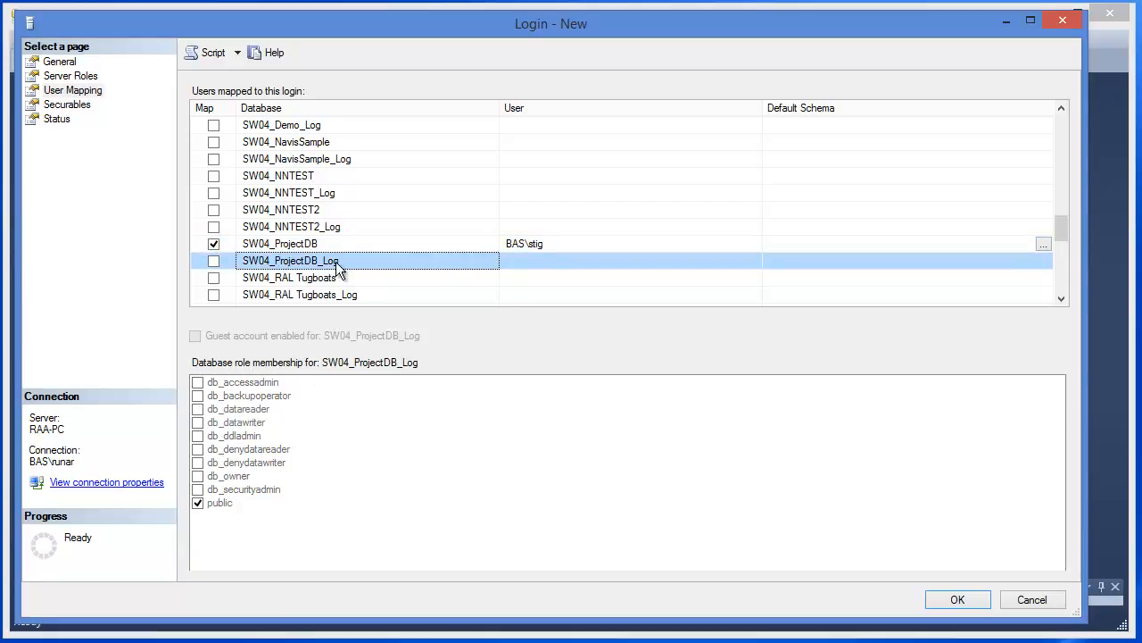
pyautogui.click(214, 260)
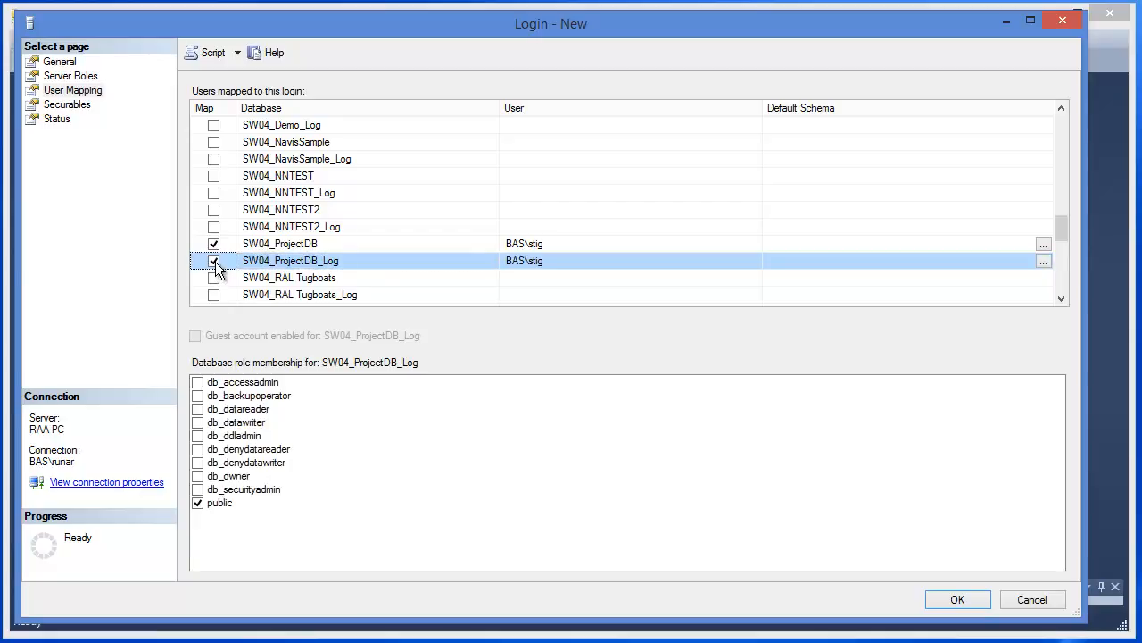
pyautogui.click(198, 409)
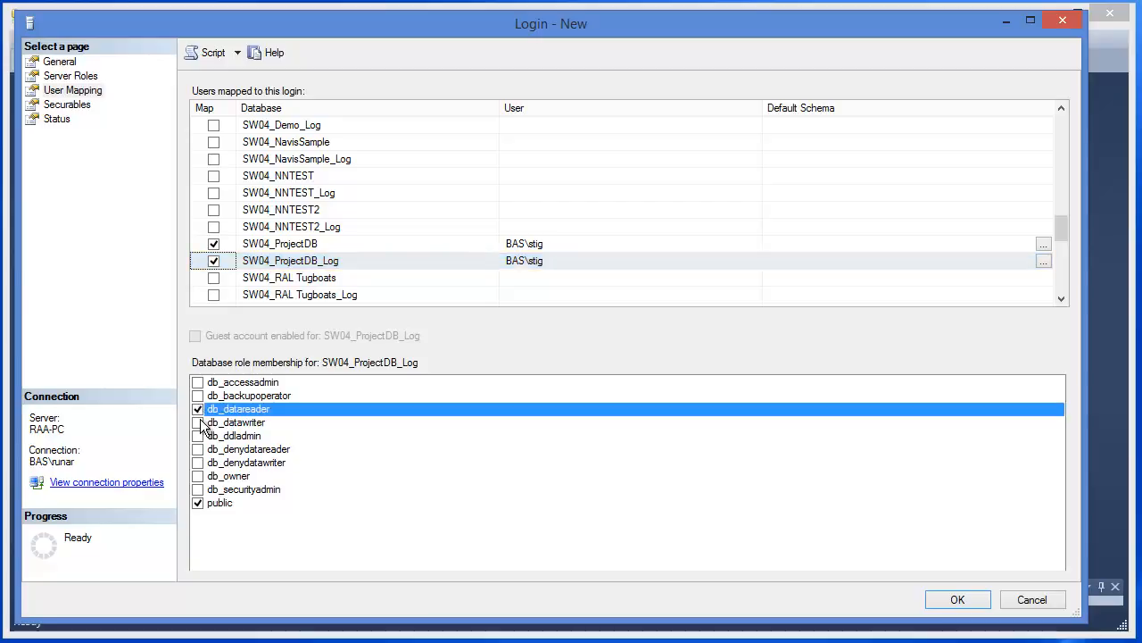
pyautogui.click(198, 422)
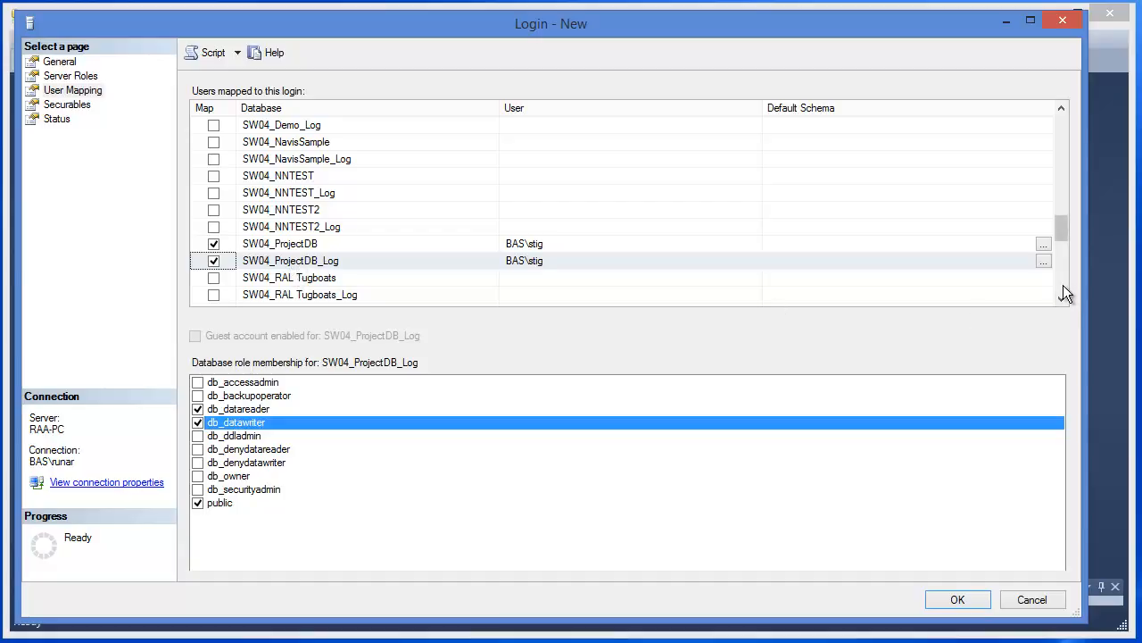
# Map the login to the SWLogin database with db_datareader and db_datawriter role membership
pyautogui.scroll(-4, 1063, 285)
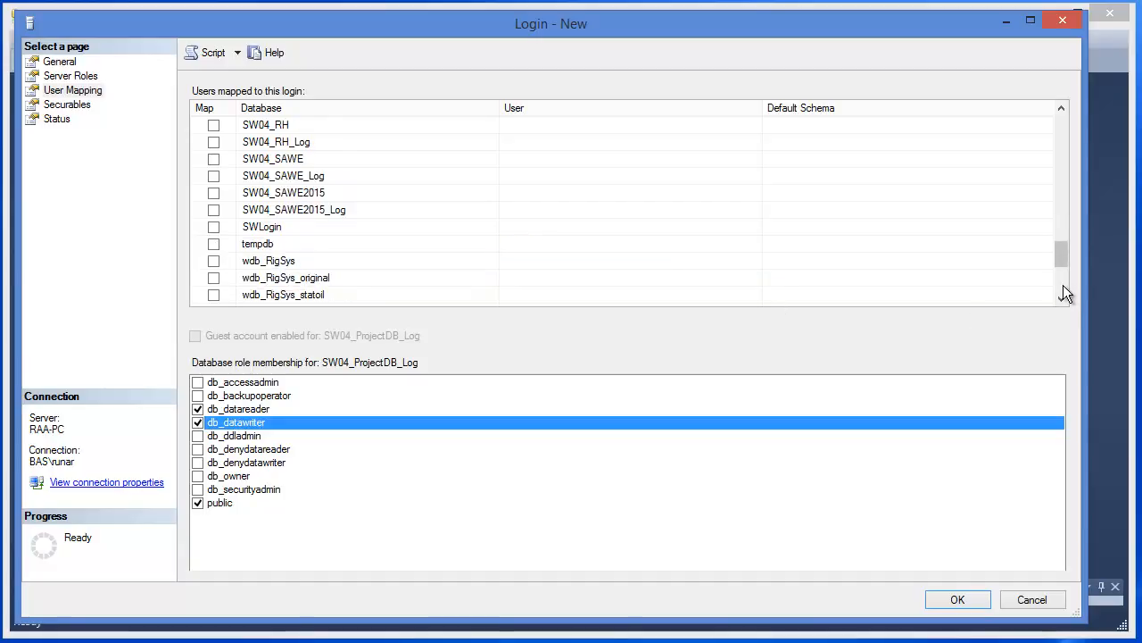
pyautogui.click(308, 226)
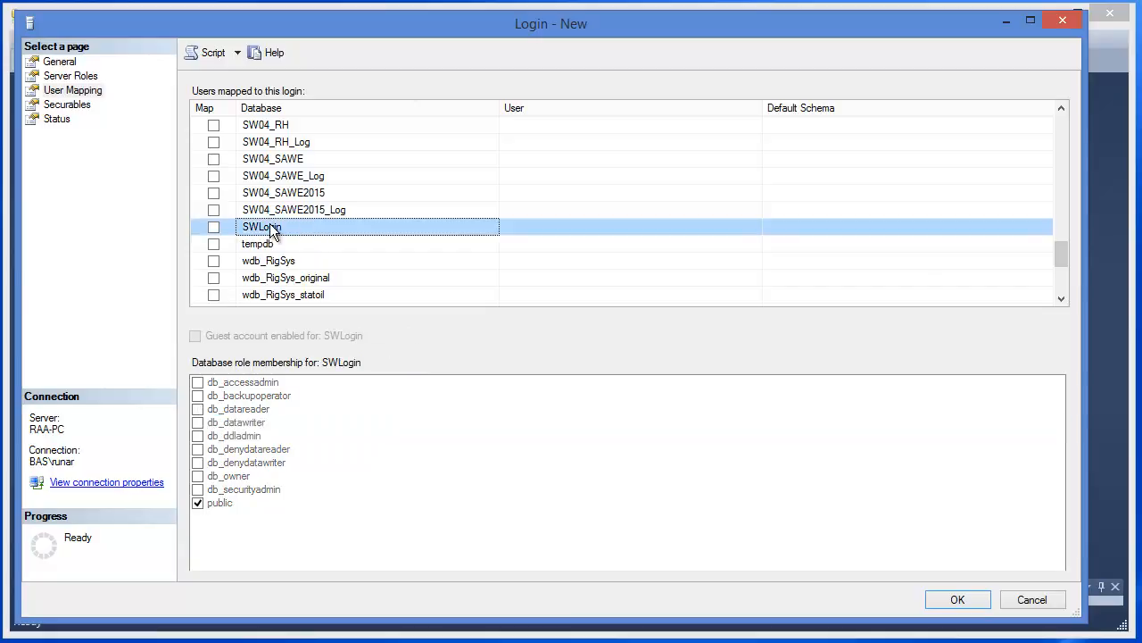
pyautogui.click(214, 227)
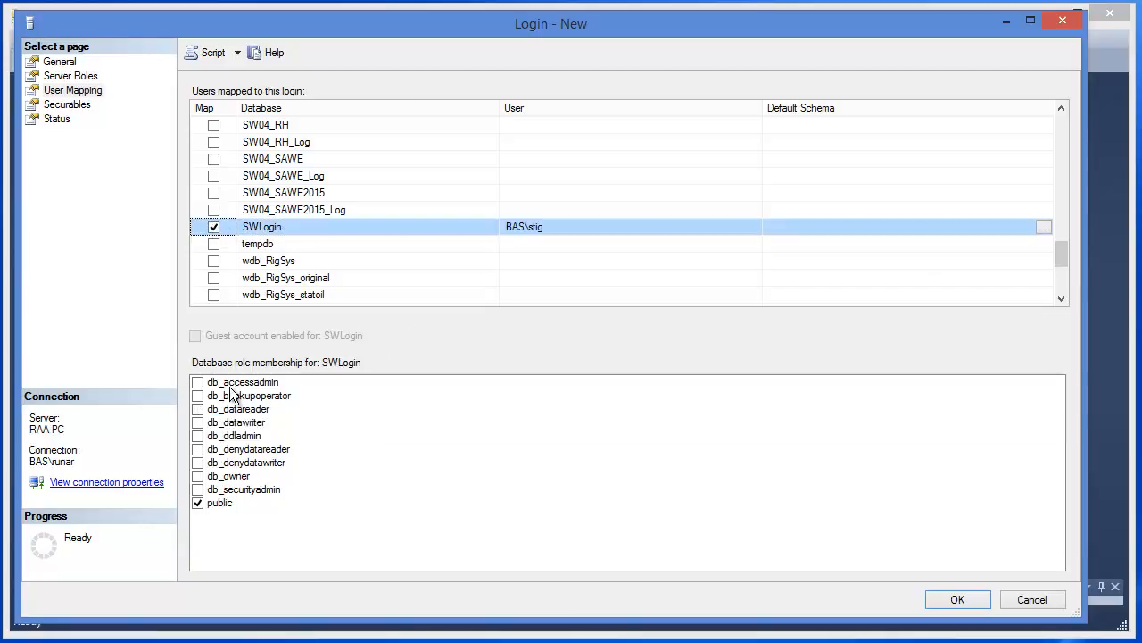
pyautogui.click(198, 409)
pyautogui.click(198, 424)
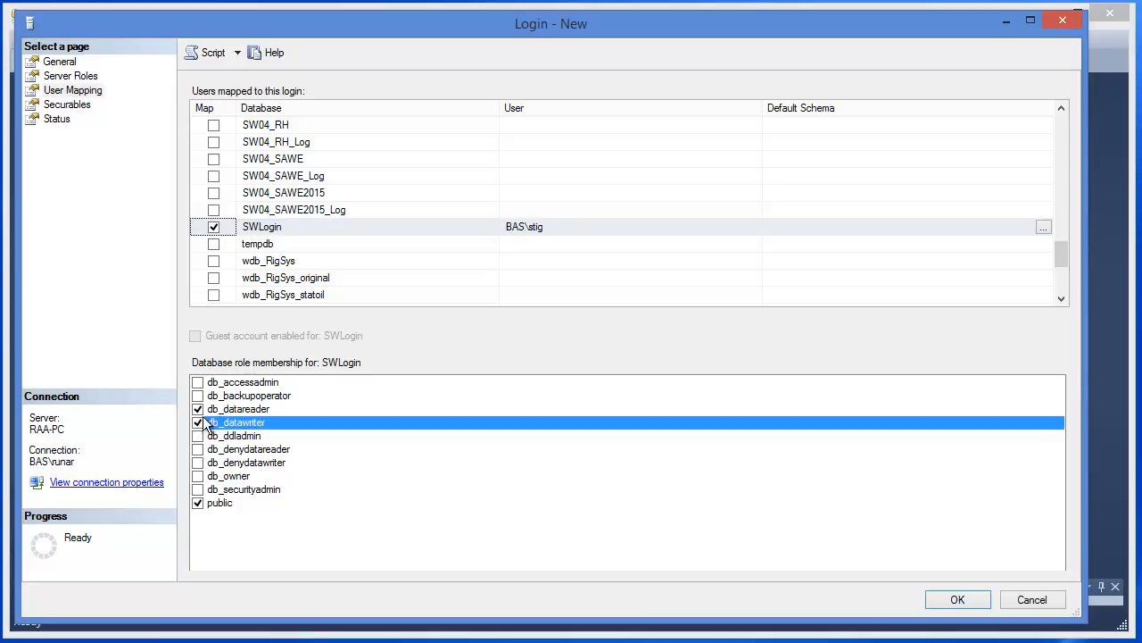
# Map the login to the wdb_SwbsSys database with db_datareader and db_datawriter role membership
pyautogui.click(1061, 285)
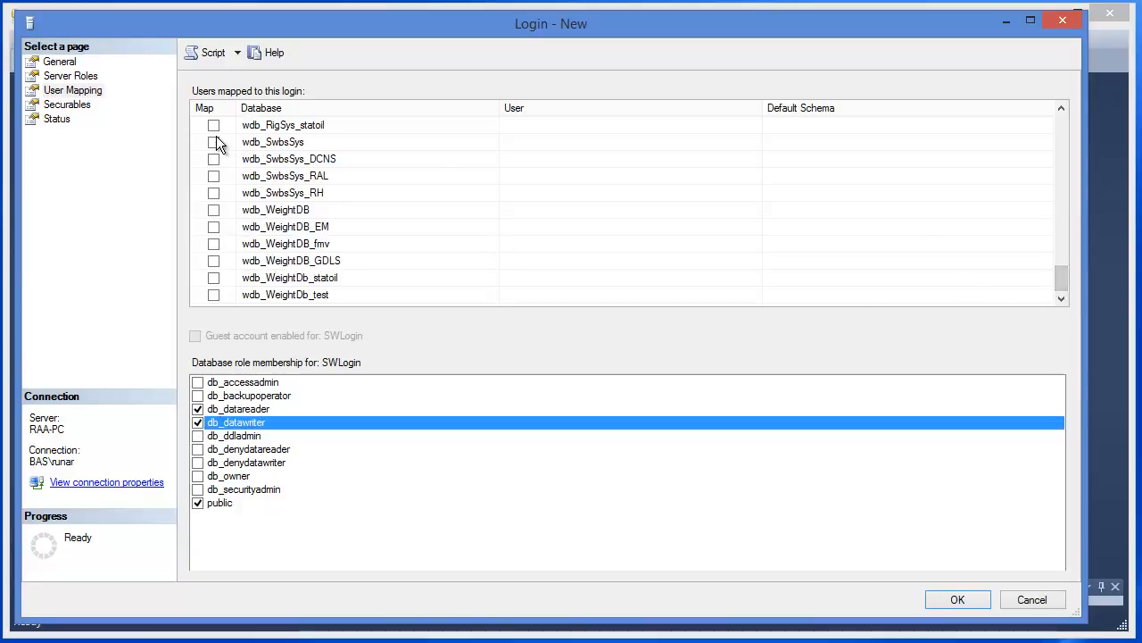
pyautogui.click(264, 144)
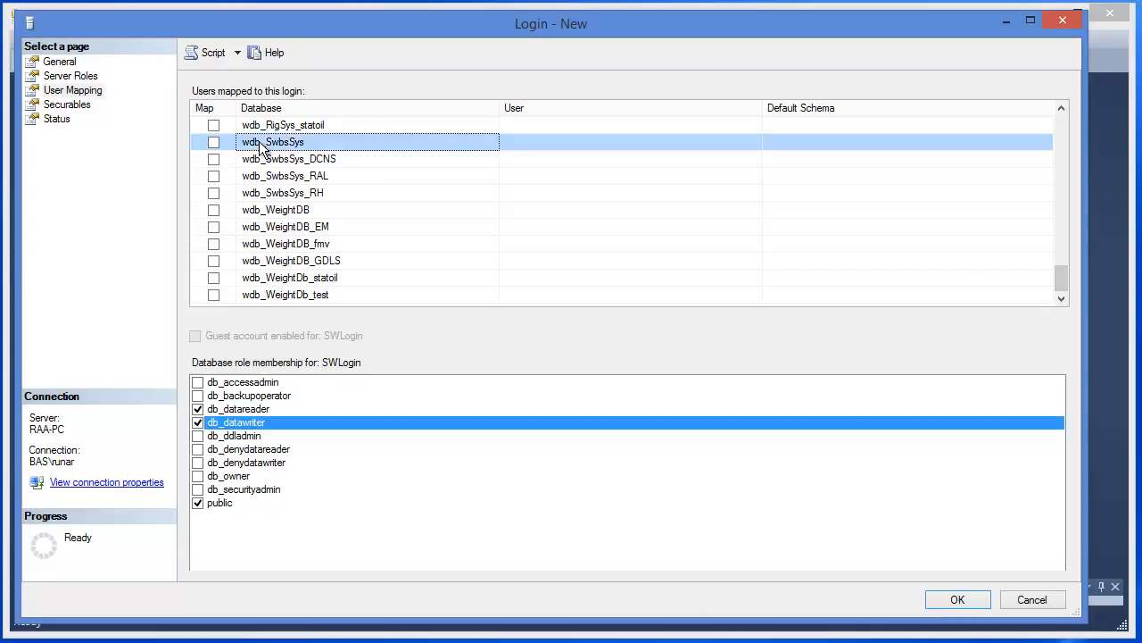
pyautogui.click(213, 142)
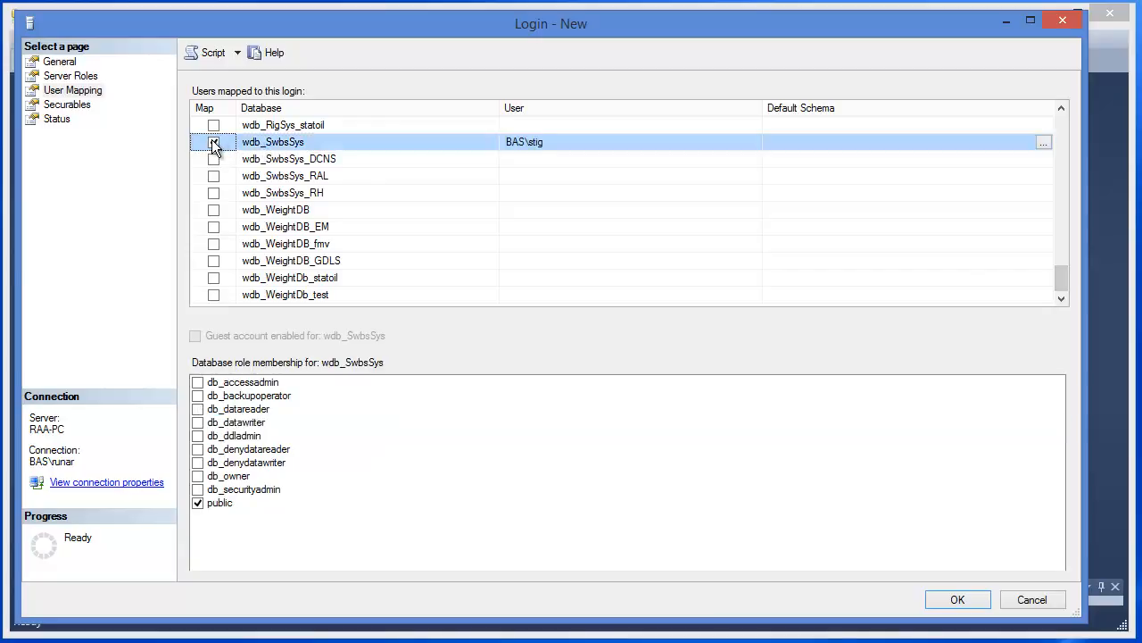
pyautogui.click(197, 409)
pyautogui.click(198, 422)
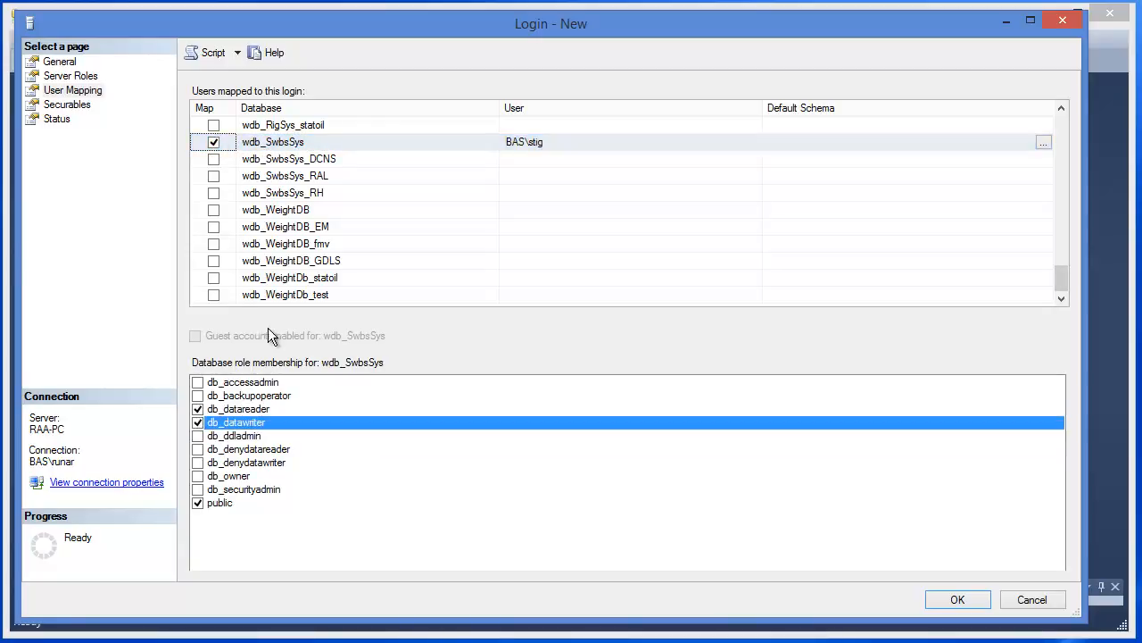
# Map the login to wdb_WeightDB with db_datawriter and db_datareader roles, then create the login
pyautogui.click(267, 209)
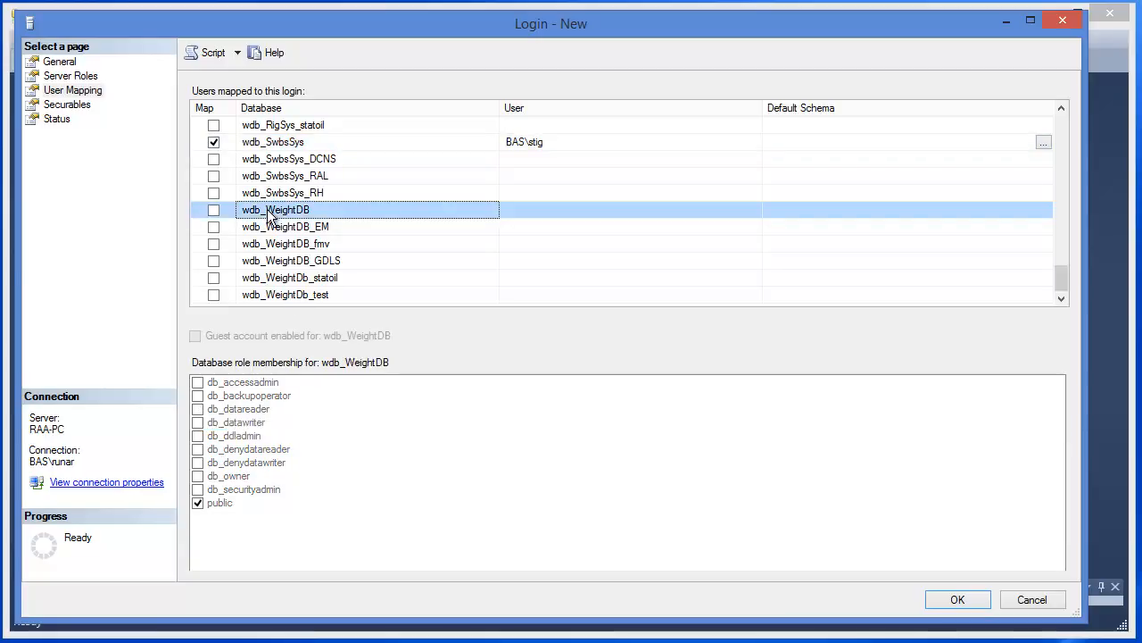
pyautogui.click(214, 209)
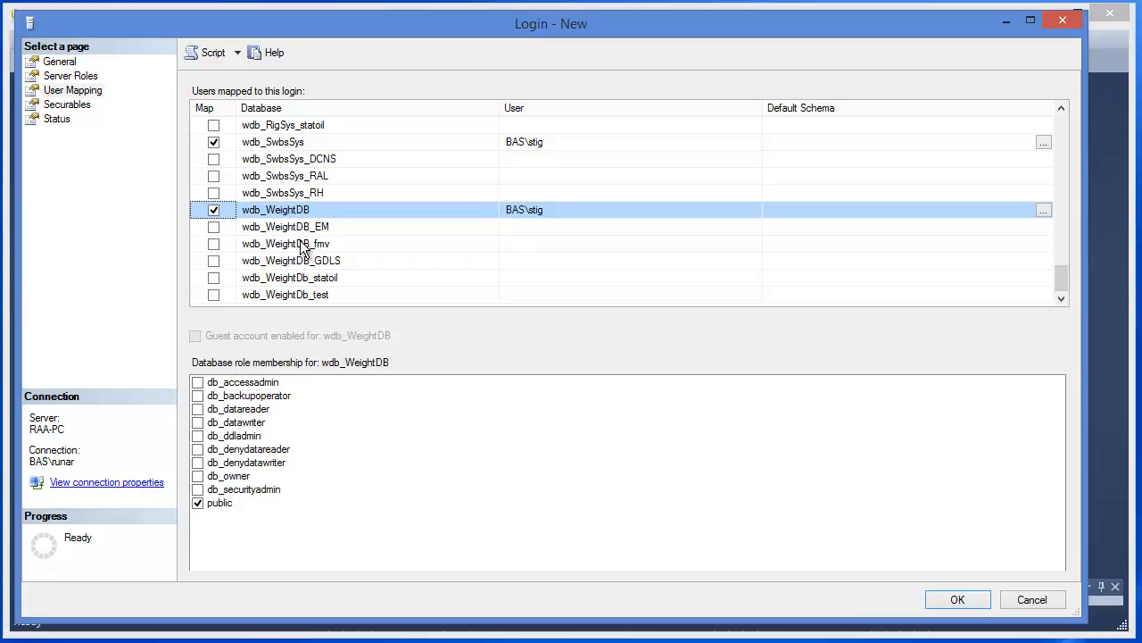
pyautogui.click(198, 422)
pyautogui.click(198, 409)
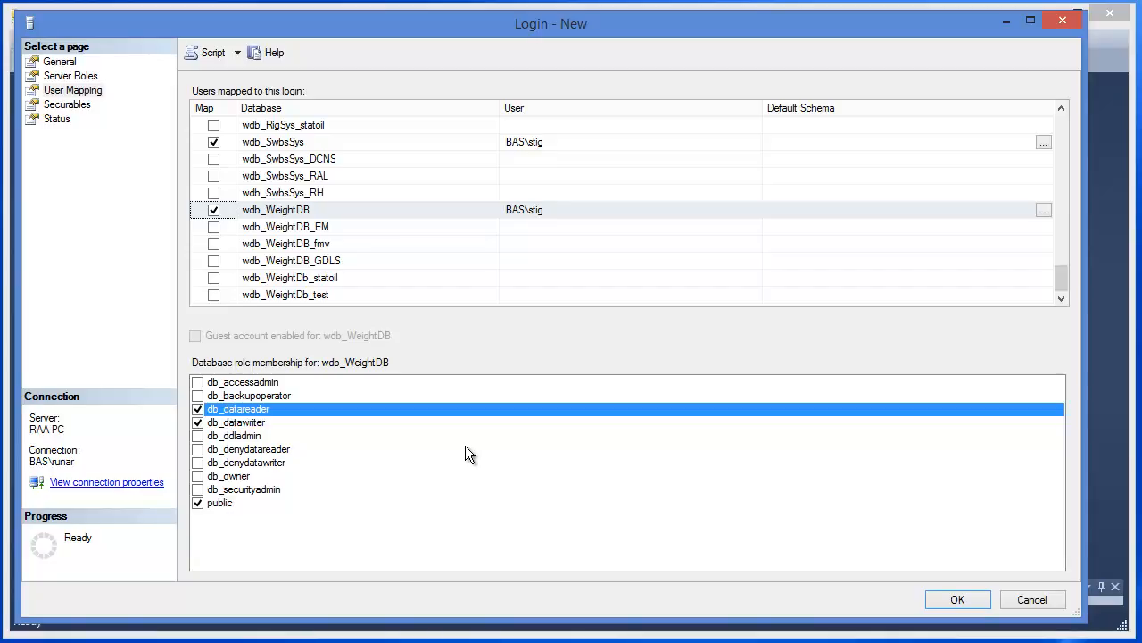
pyautogui.click(955, 600)
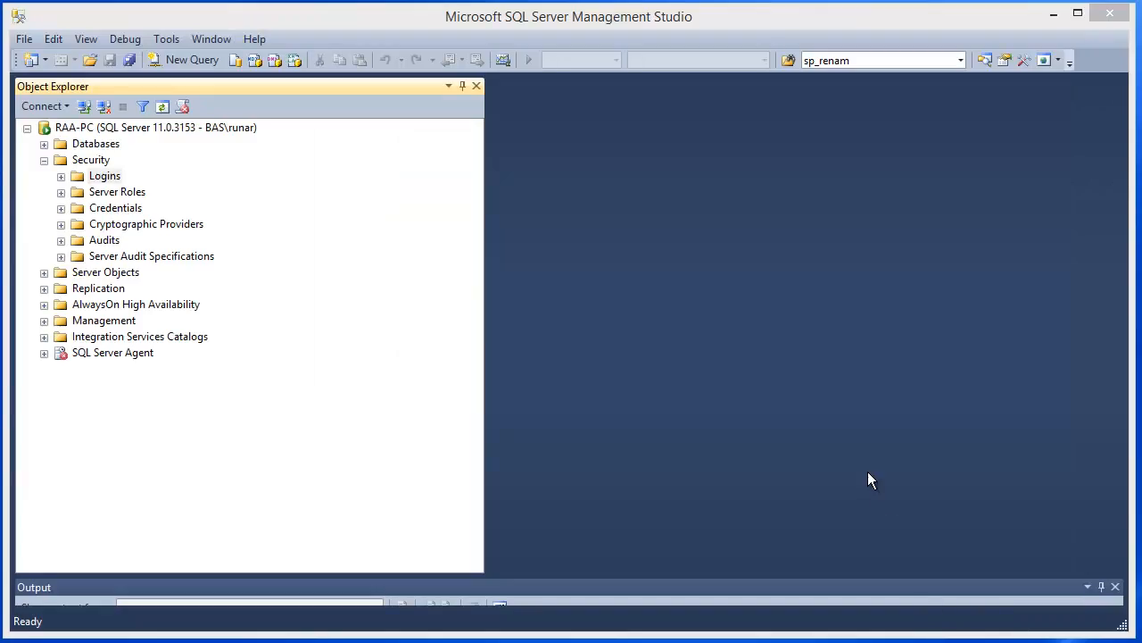